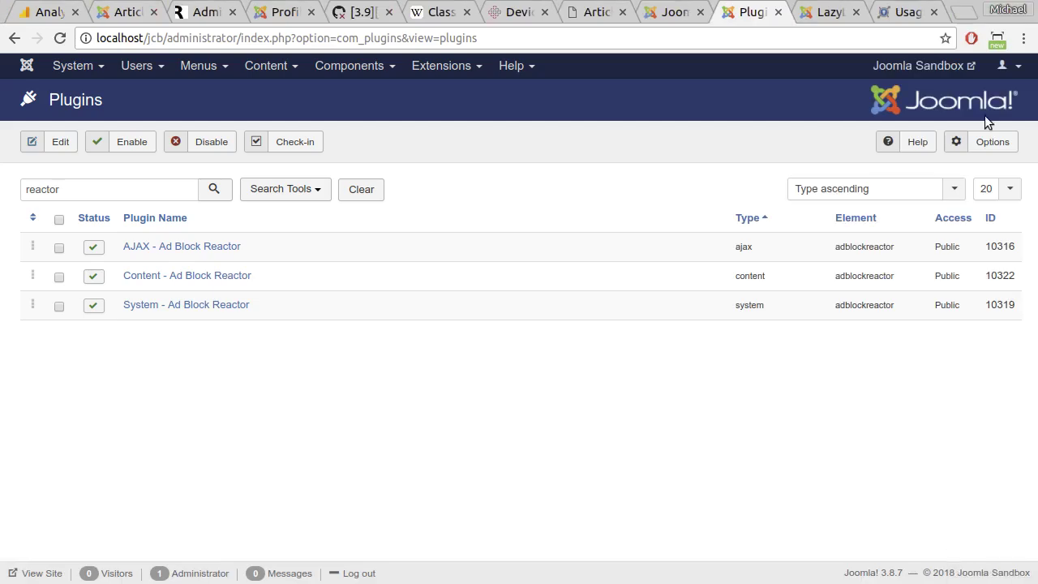
# - Open the System - Ad Block Reactor plugin and review its Ignore Groups and Timeout settings
pyautogui.click(171, 305)
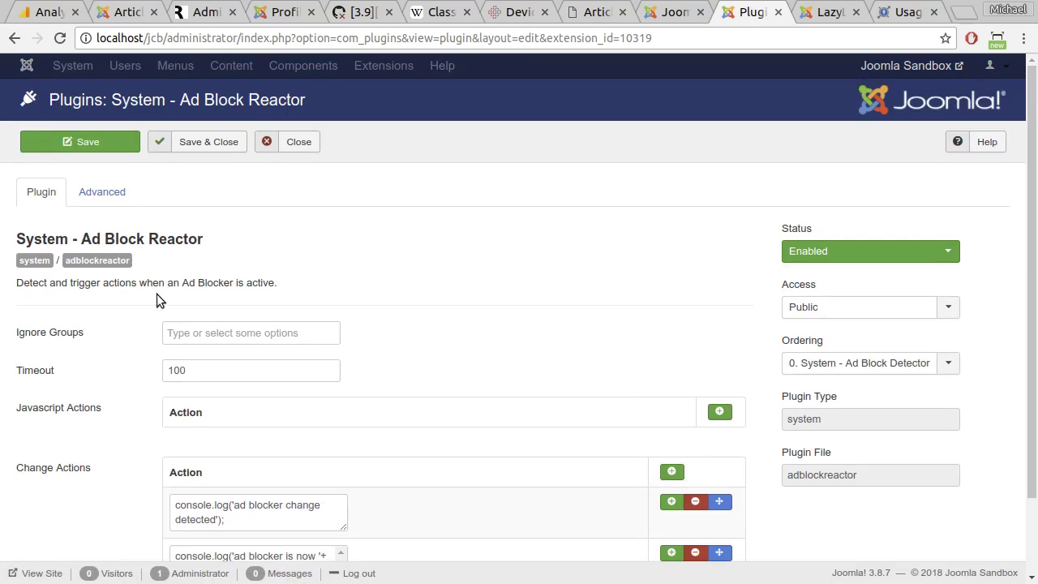
pyautogui.click(204, 333)
pyautogui.click(477, 290)
pyautogui.scroll(-2, 434, 343)
# - Review the descriptions of the Javascript Actions and Change Actions settings in the system plugin
pyautogui.moveTo(29, 326)
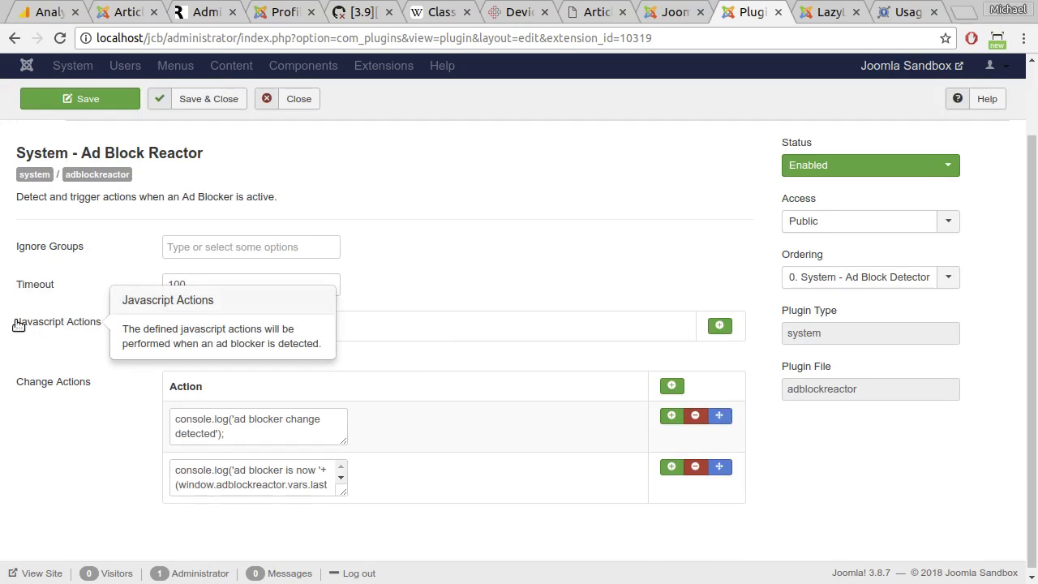
pyautogui.moveTo(14, 327); pyautogui.dragTo(174, 330)
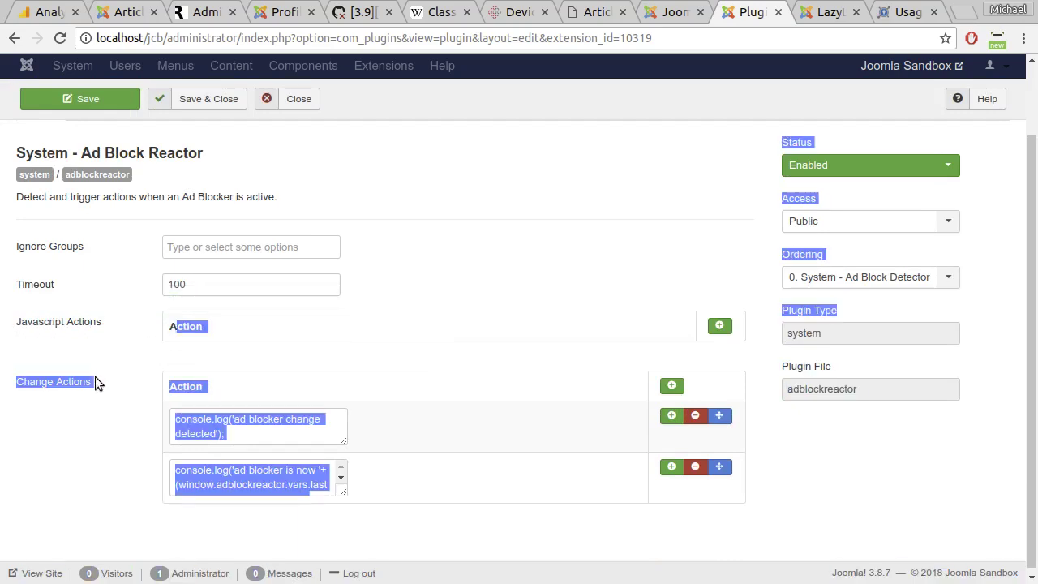
pyautogui.click(83, 472)
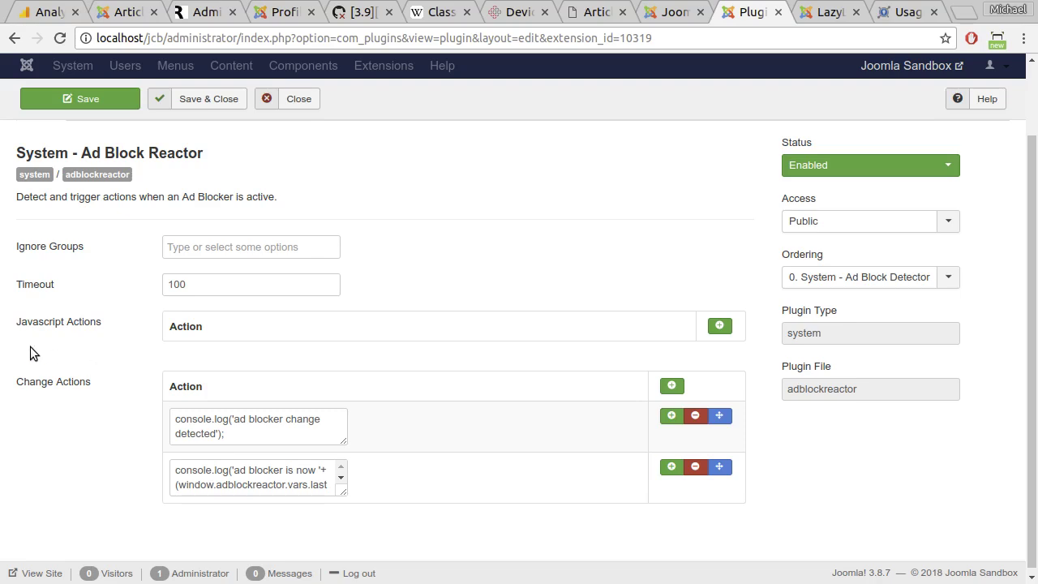
pyautogui.moveTo(33, 323)
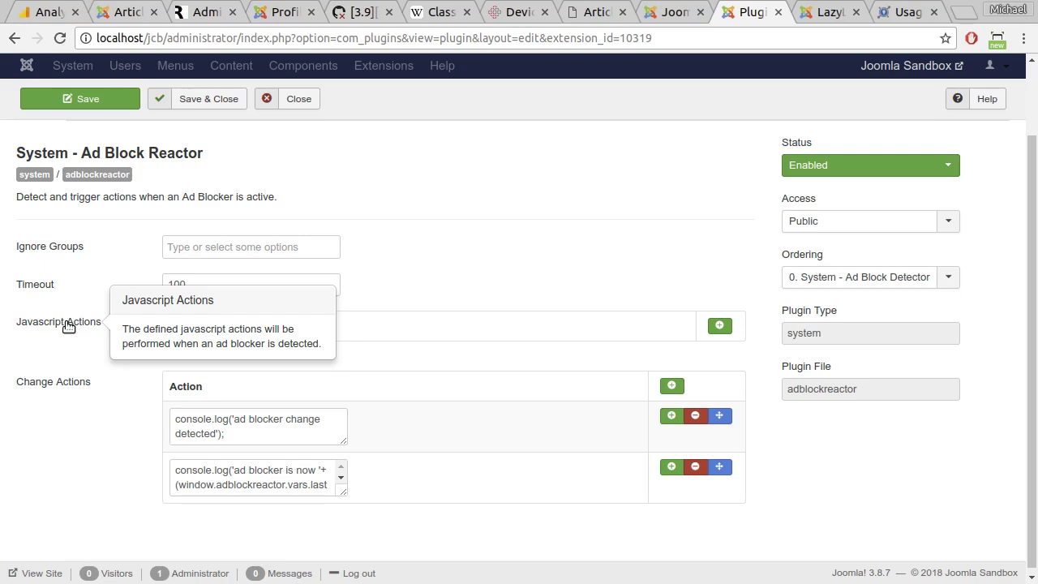
pyautogui.moveTo(50, 386)
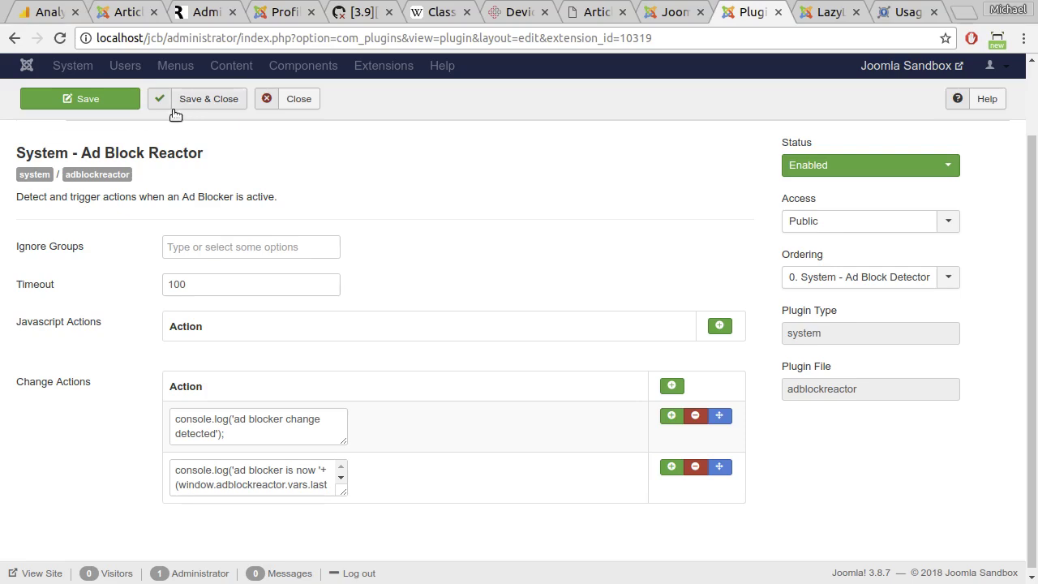
# - Review the system plugin's advanced Report/ACL and Blocked Ads ACL settings, and close the plugin without saving
pyautogui.scroll(1, 176, 207)
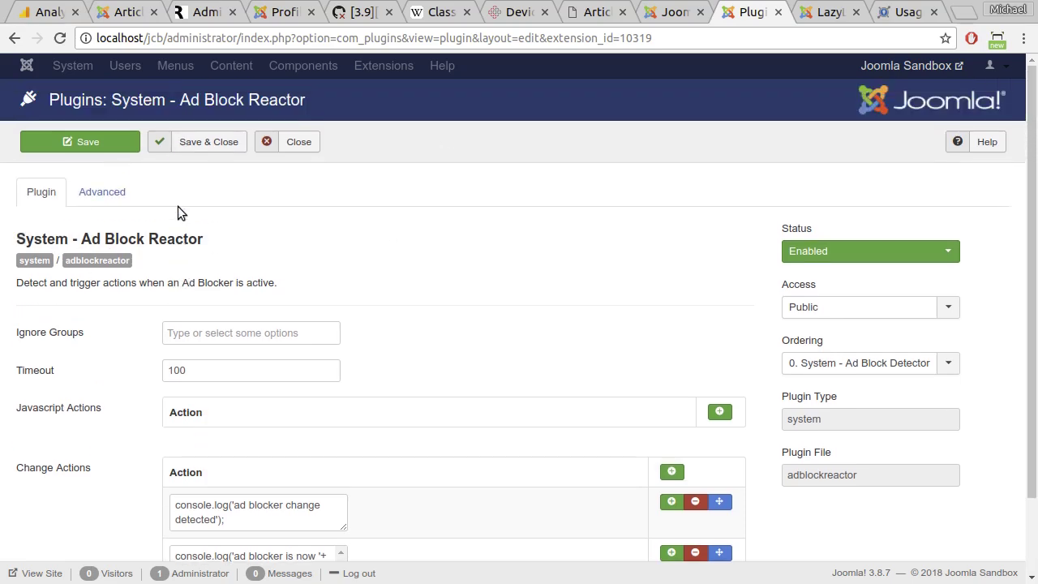
pyautogui.click(118, 191)
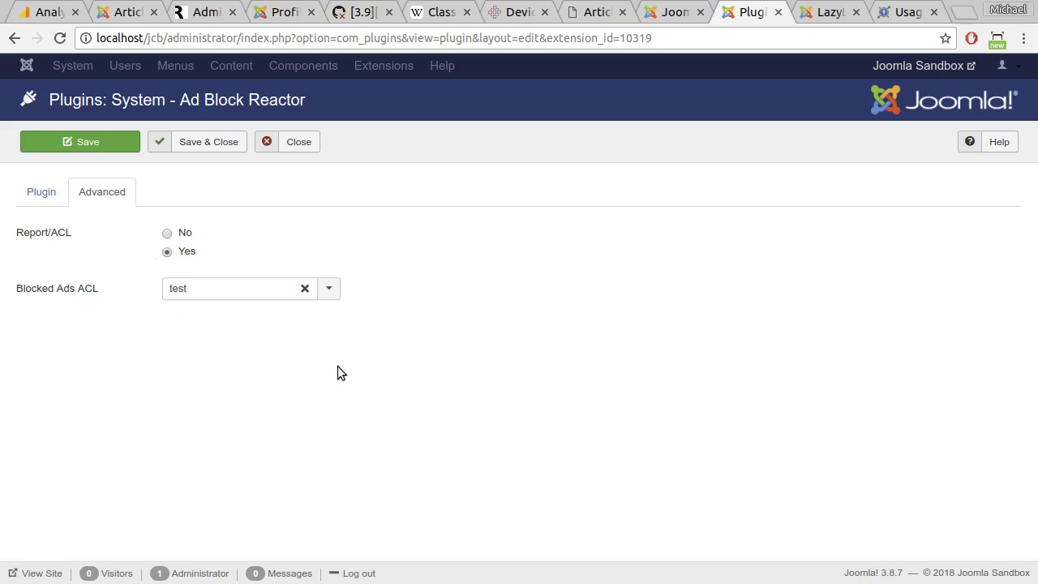
pyautogui.click(297, 142)
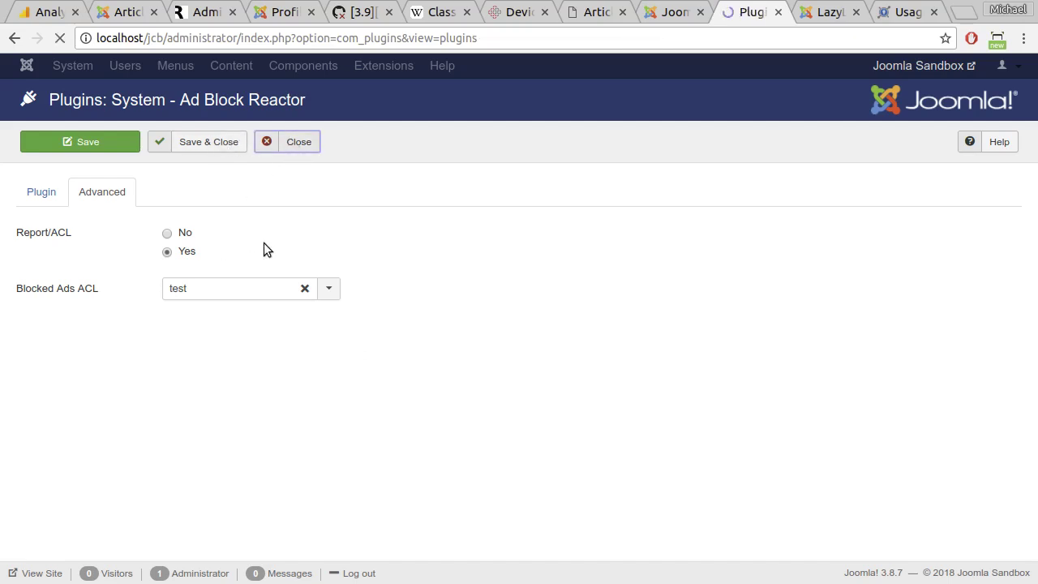
# - Open the AJAX - Ad Block Reactor plugin, review its Valid Referrers and Blacklist settings, and close it without saving
pyautogui.click(196, 247)
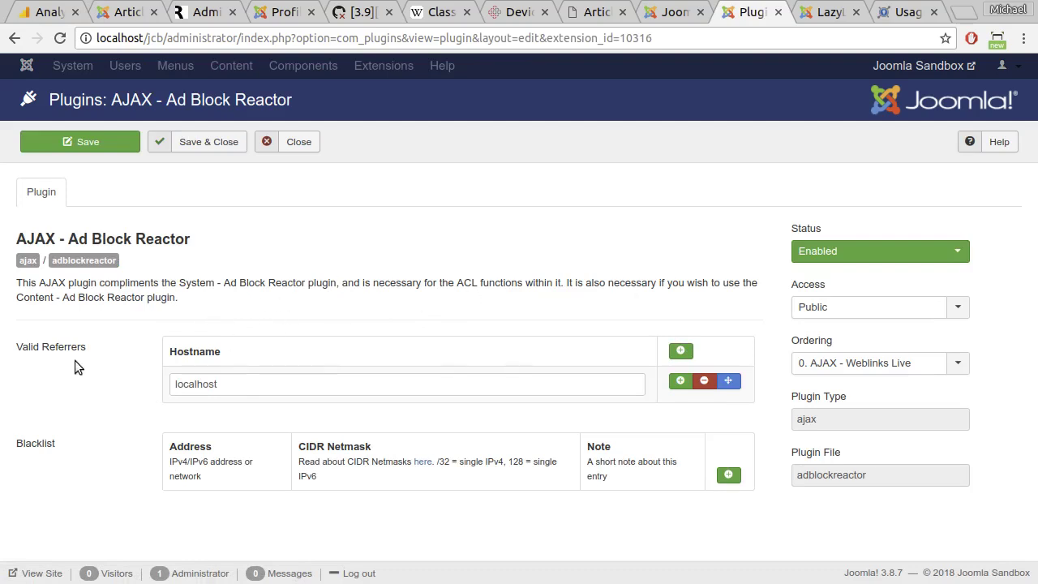
pyautogui.doubleClick(239, 384)
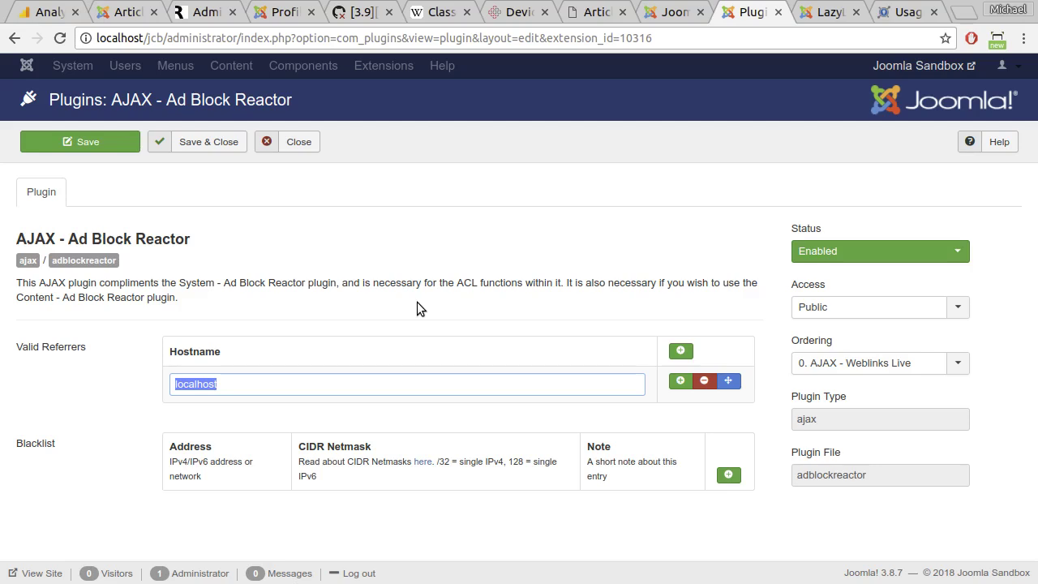
pyautogui.doubleClick(254, 385)
pyautogui.moveTo(295, 387); pyautogui.dragTo(1, 381)
pyautogui.click(61, 378)
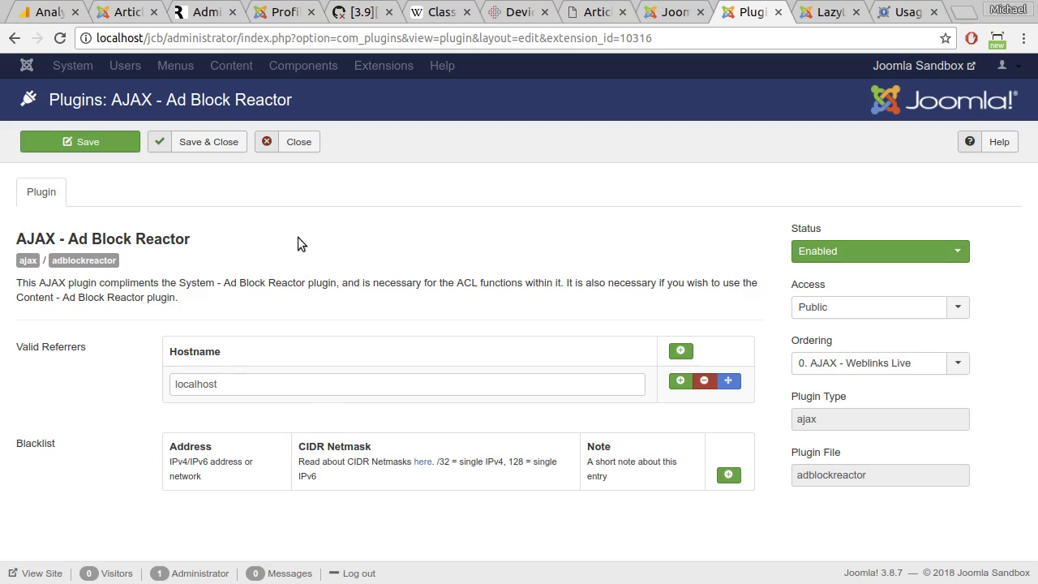
pyautogui.moveTo(33, 455)
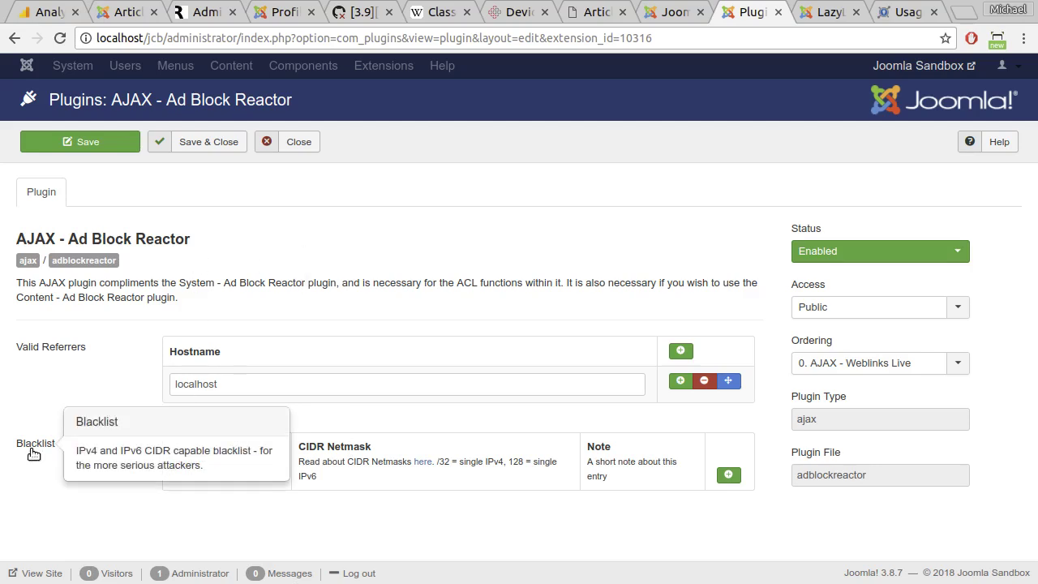
pyautogui.click(296, 141)
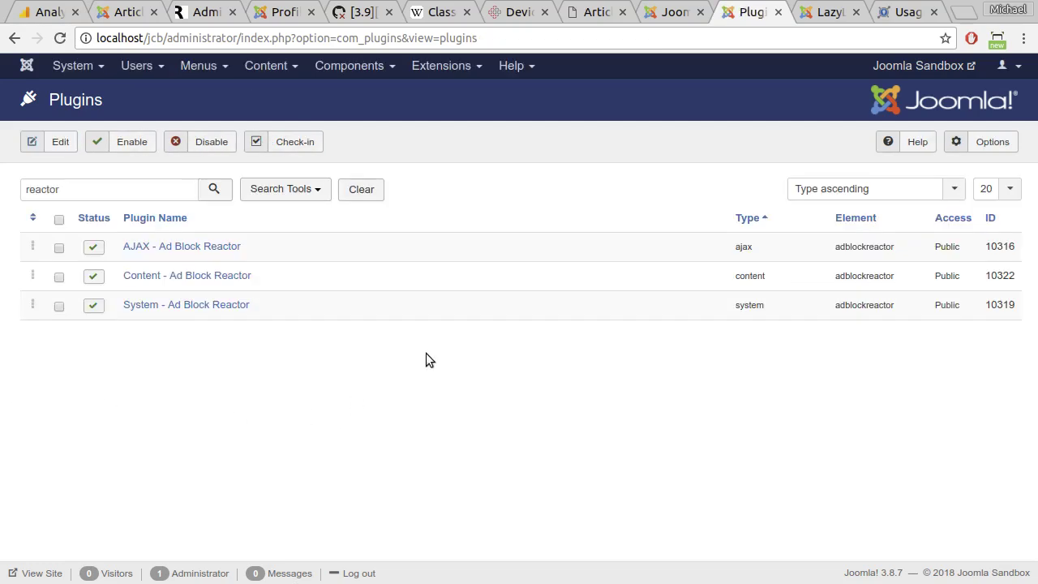
# - Open the Content - Ad Block Reactor plugin and examine its Reaction Method options, view counter, redirect and Javascript settings
pyautogui.click(187, 276)
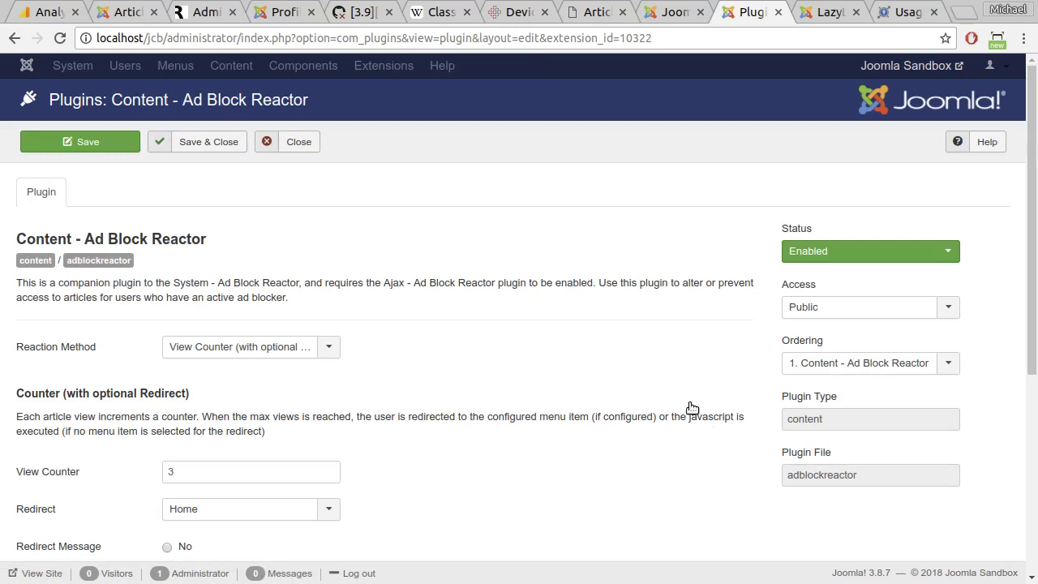
pyautogui.scroll(-1, 571, 397)
pyautogui.scroll(1, 571, 398)
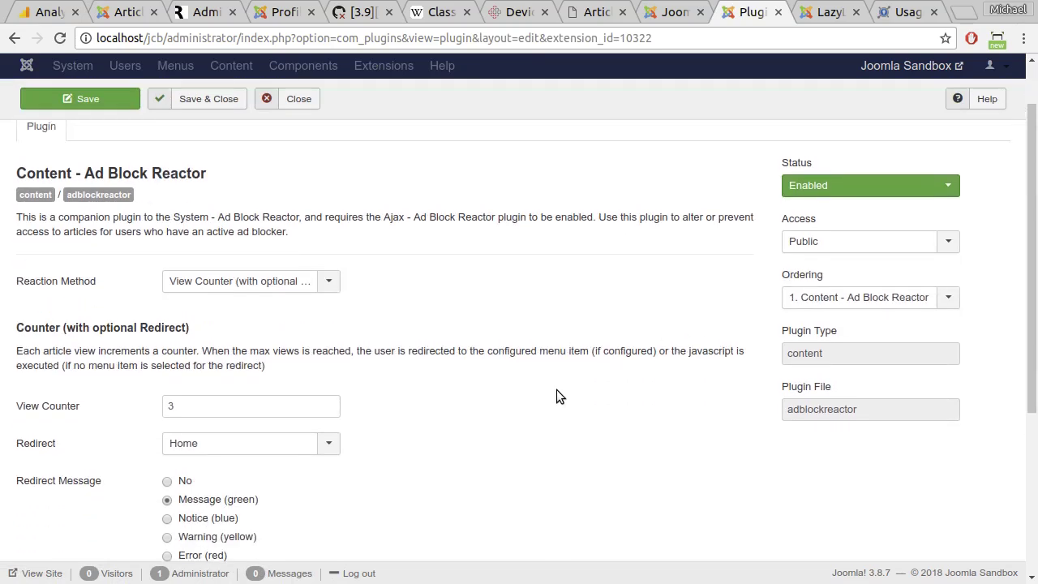
pyautogui.click(326, 357)
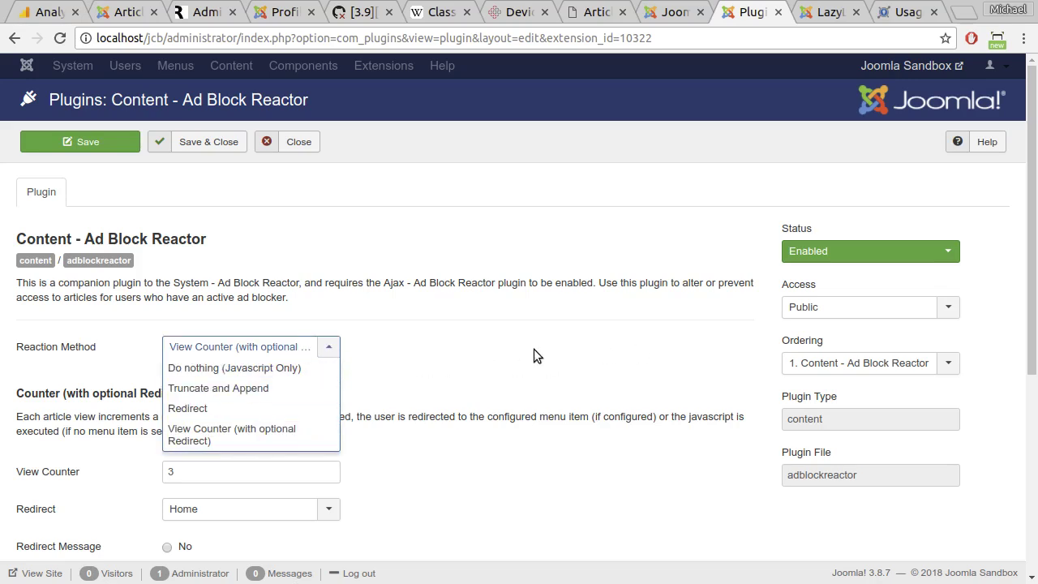
pyautogui.scroll(-3, 534, 355)
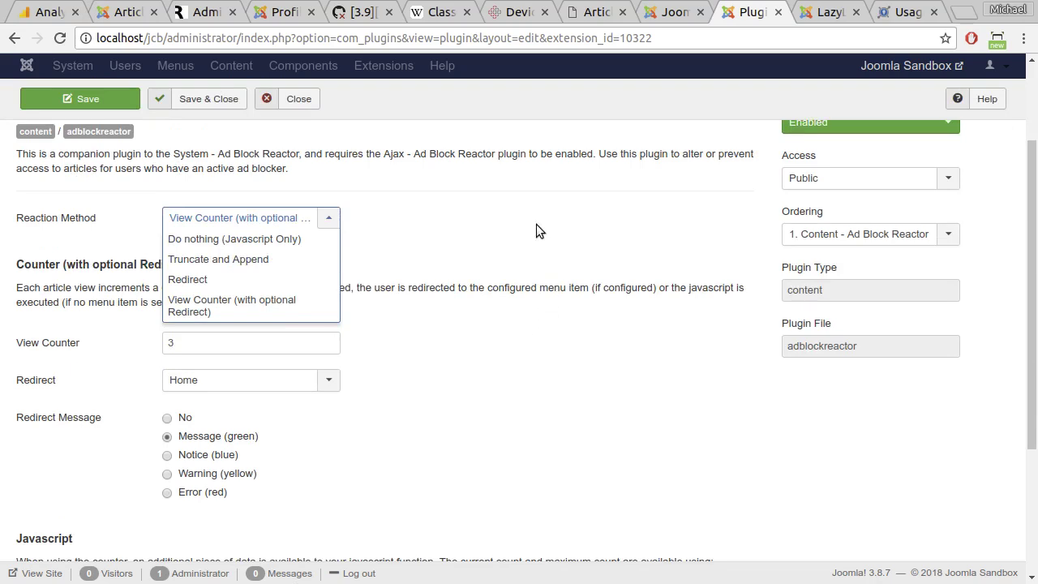
pyautogui.click(533, 203)
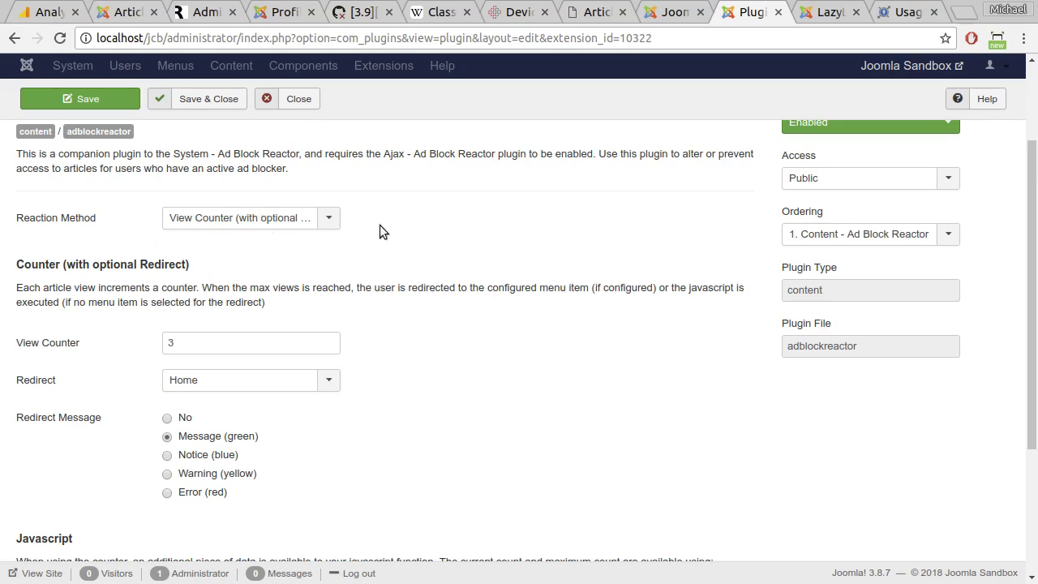
pyautogui.click(333, 220)
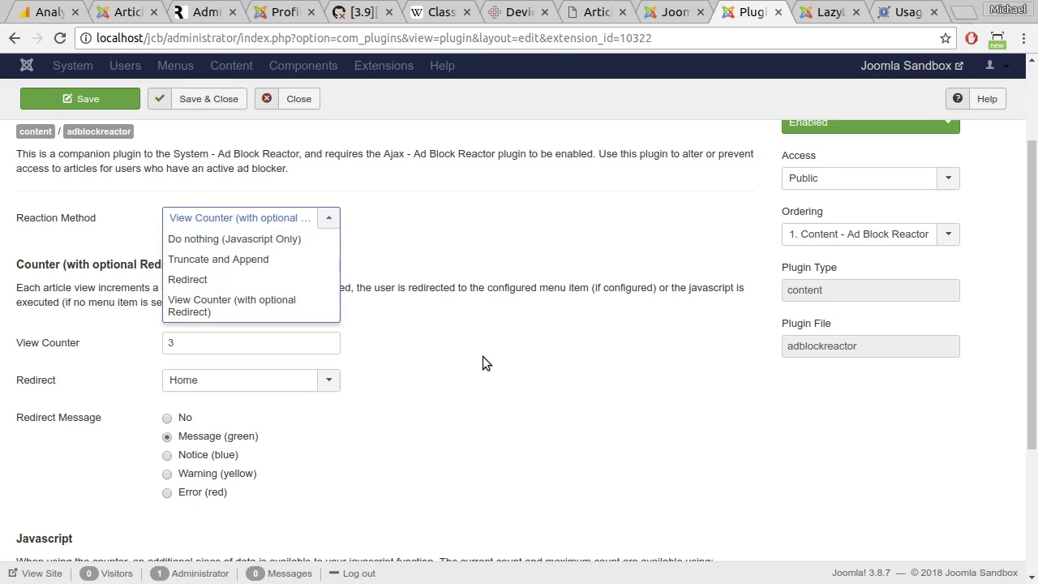
pyautogui.scroll(-3, 475, 365)
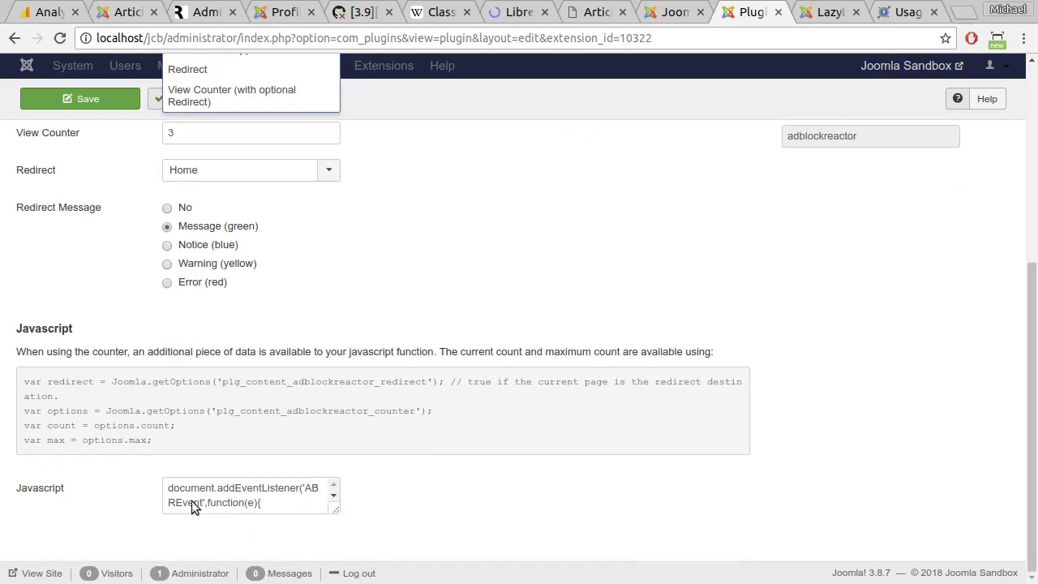
pyautogui.scroll(5, 349, 438)
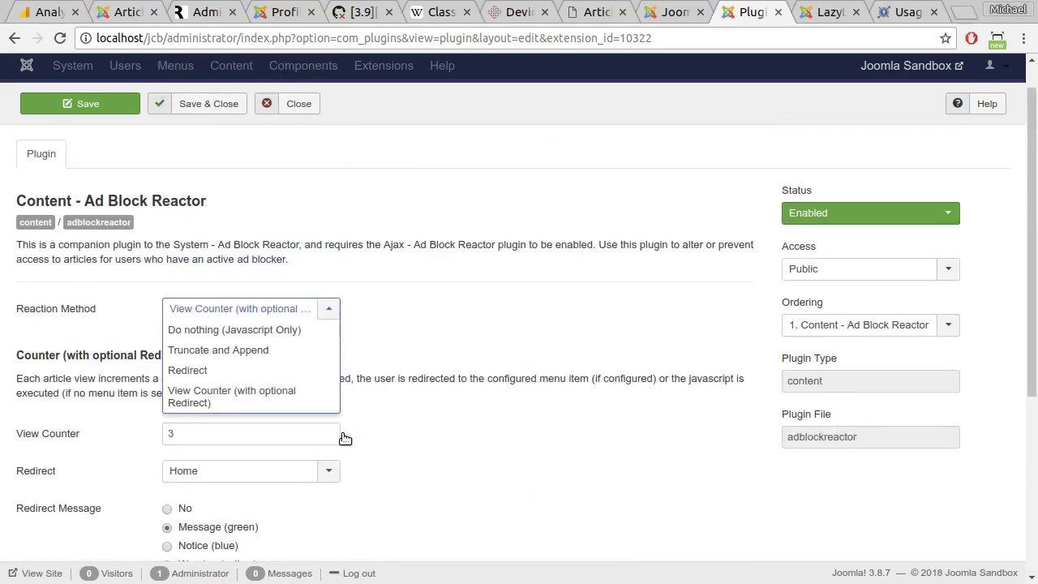
pyautogui.scroll(-1, 442, 445)
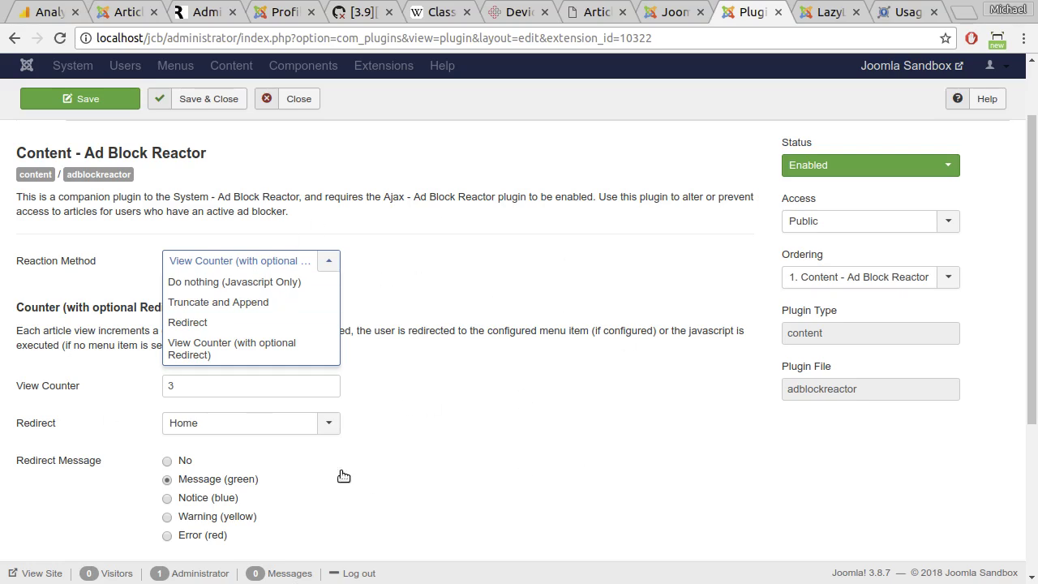
pyautogui.click(539, 415)
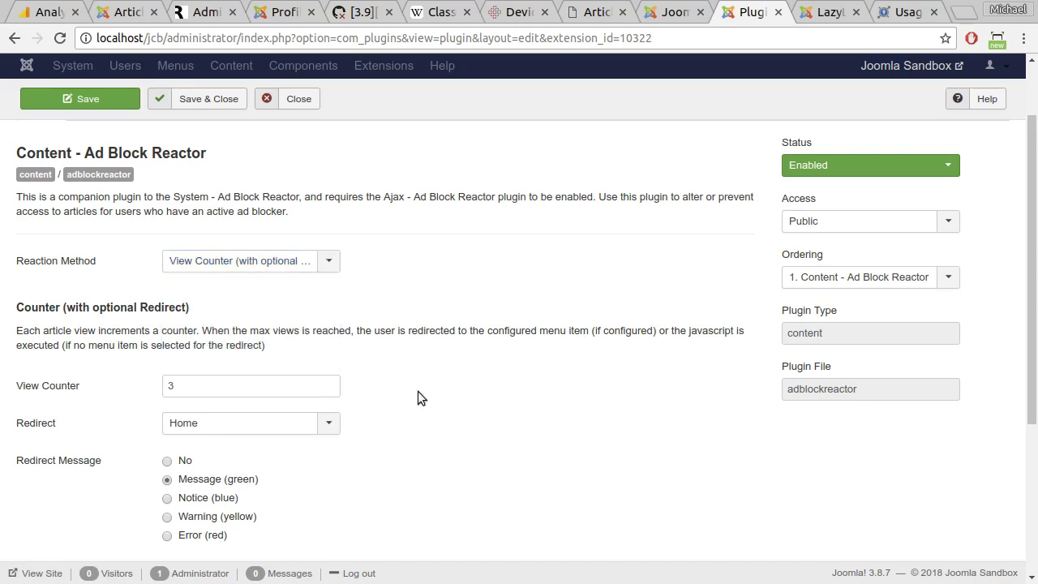
# - Set the content plugin's Reaction Method to Truncate and Append
pyautogui.click(326, 263)
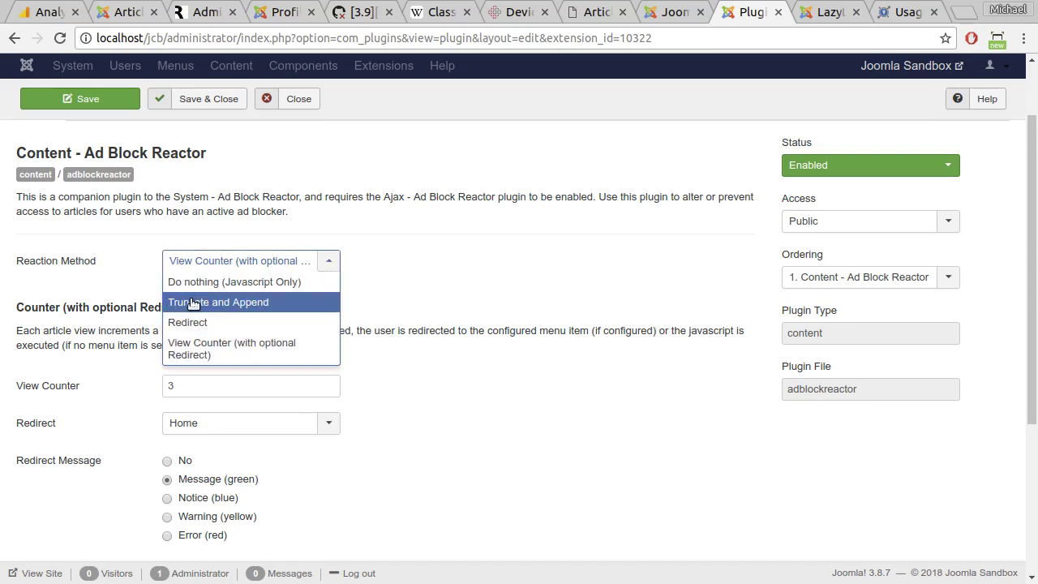
pyautogui.click(464, 332)
pyautogui.click(280, 261)
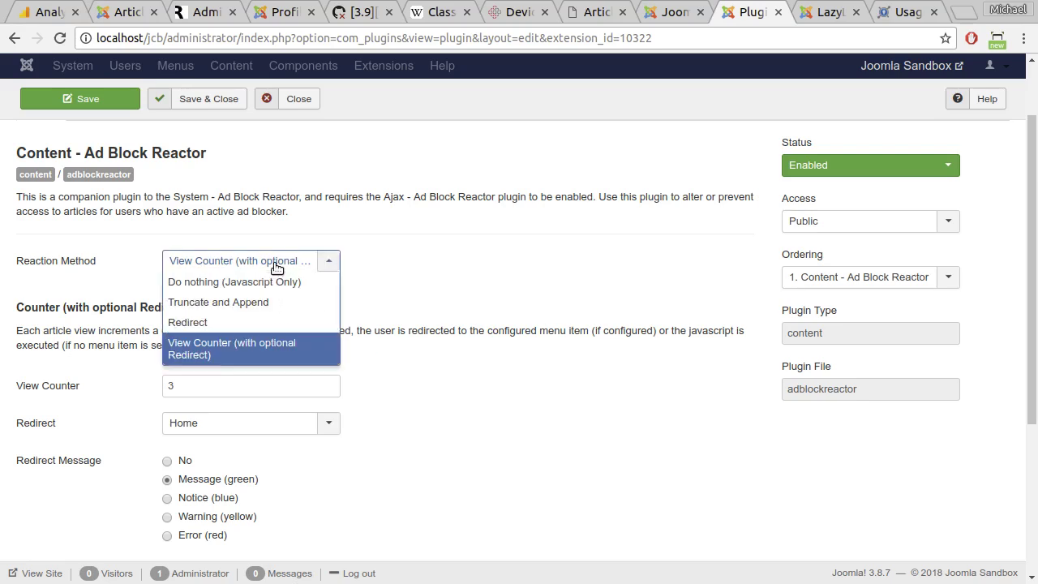
pyautogui.click(255, 304)
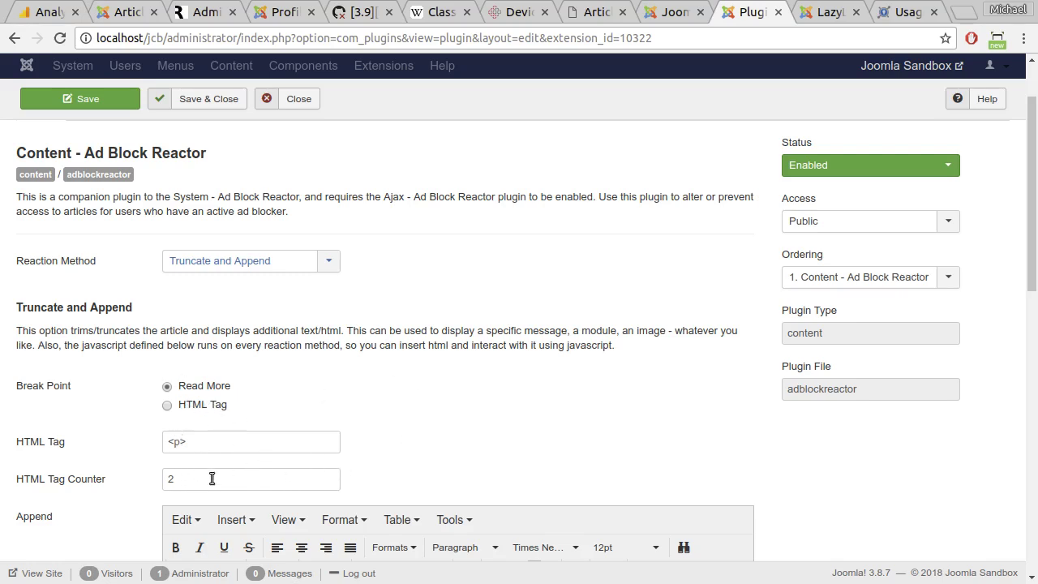
# - Examine the Truncate and Append settings, including the break point, HTML tag, appended module text, redirect message and Javascript
pyautogui.scroll(-3, 864, 427)
pyautogui.moveTo(440, 451); pyautogui.dragTo(102, 398)
pyautogui.click(167, 487)
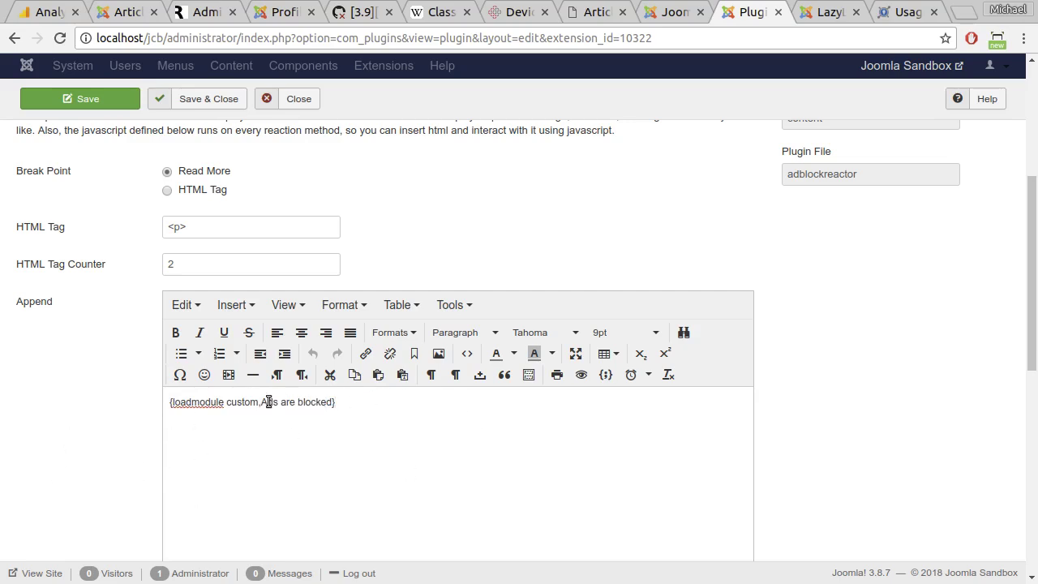
pyautogui.moveTo(262, 402); pyautogui.dragTo(327, 403)
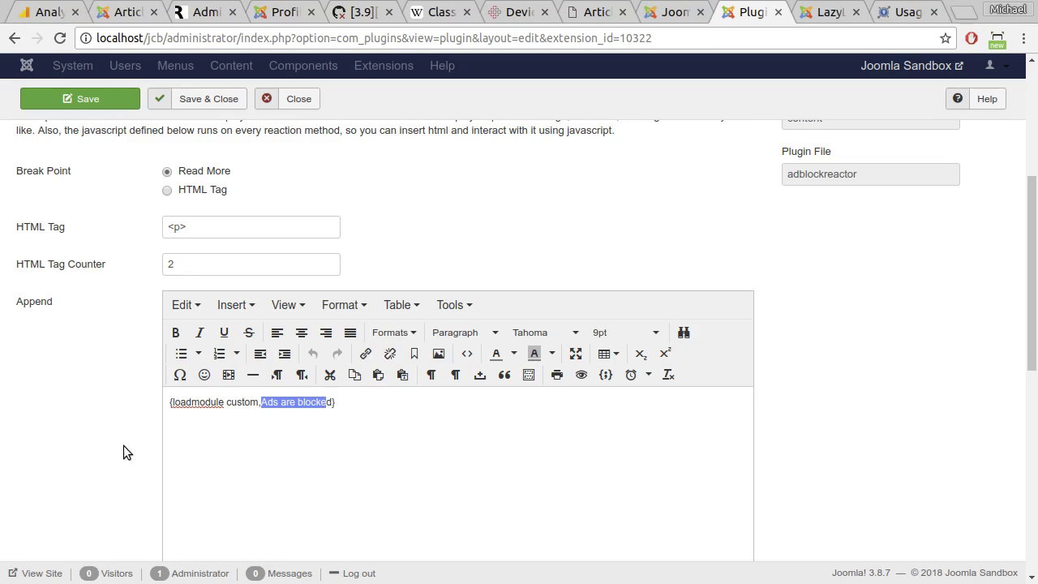
pyautogui.click(147, 466)
pyautogui.scroll(-6, 144, 459)
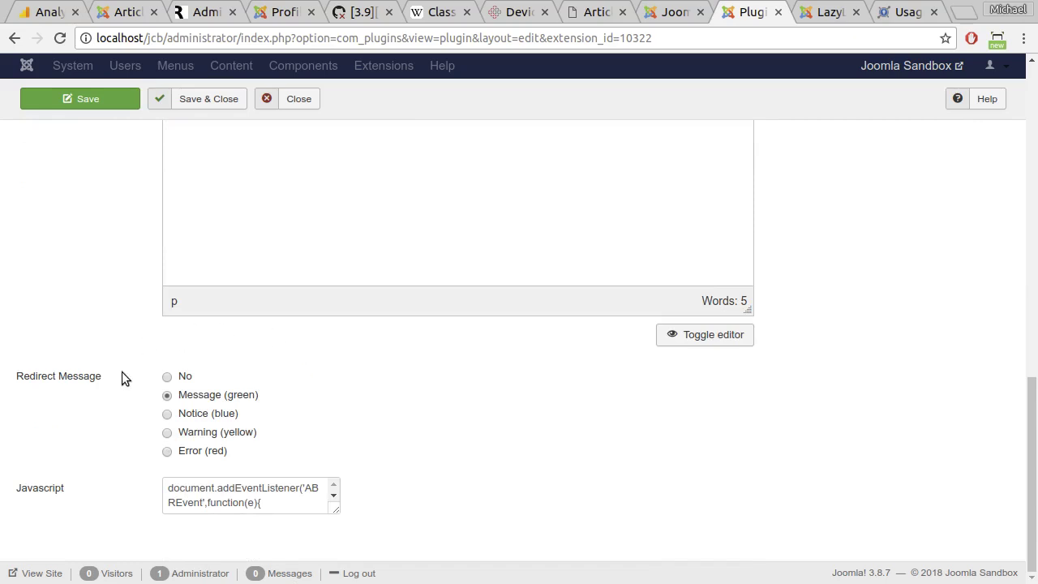
pyautogui.scroll(7, 131, 394)
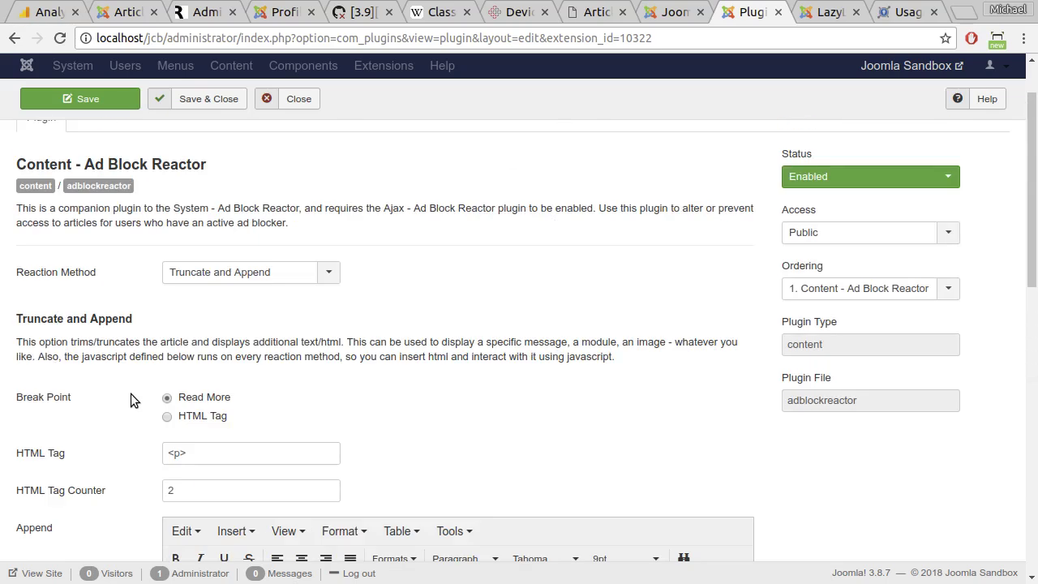
pyautogui.scroll(-7, 133, 402)
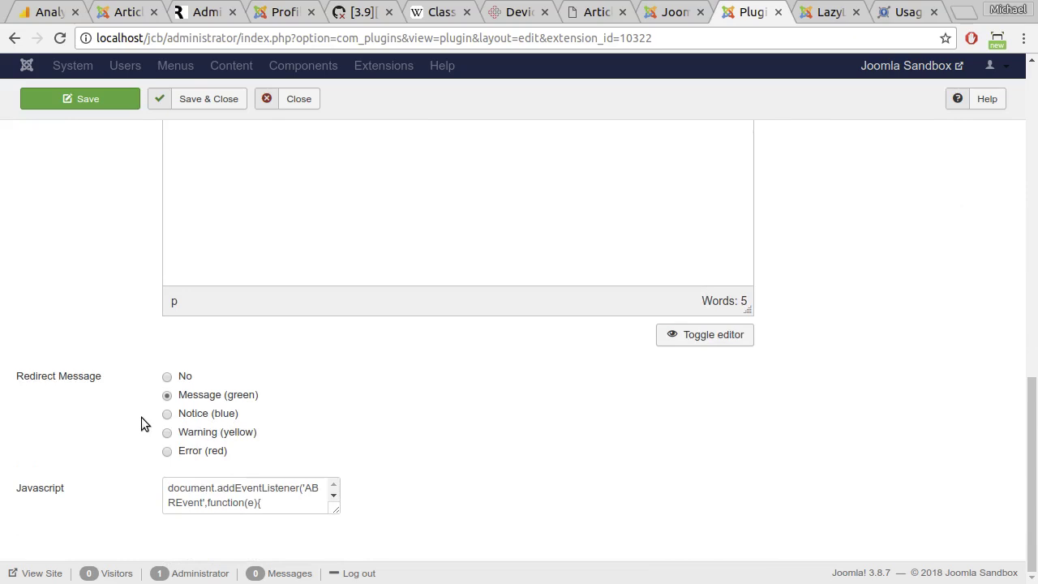
pyautogui.scroll(7, 178, 431)
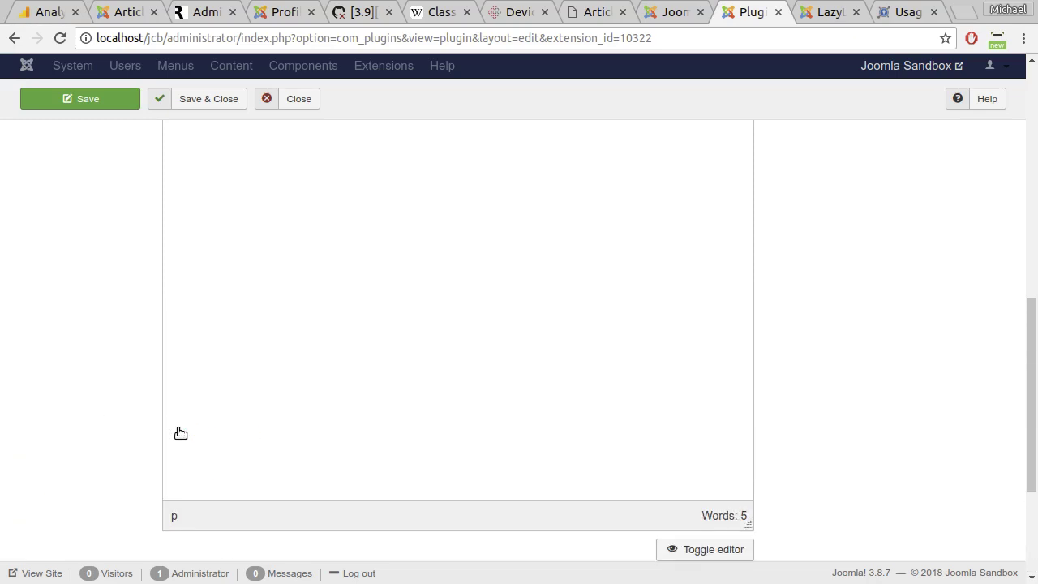
pyautogui.scroll(-2, 134, 431)
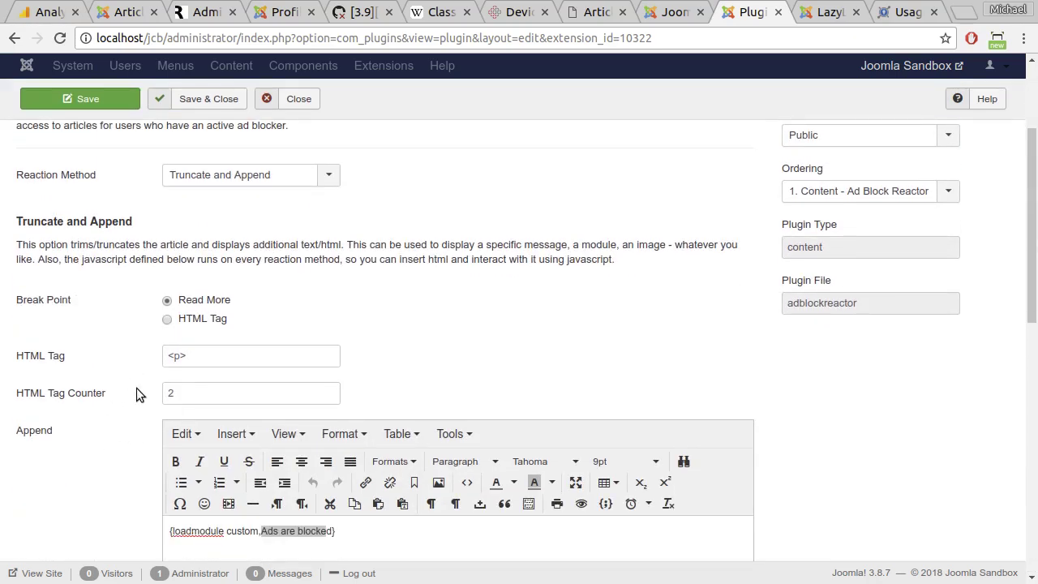
# - Switch the content plugin's Reaction Method to Redirect and review its redirect and Javascript settings
pyautogui.click(328, 177)
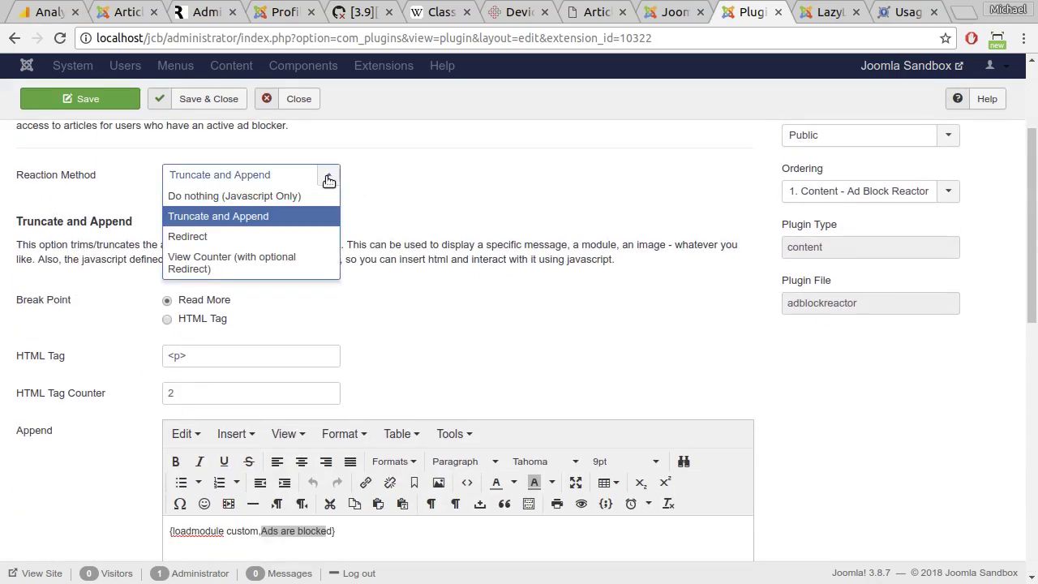
pyautogui.click(187, 235)
pyautogui.scroll(3, 209, 241)
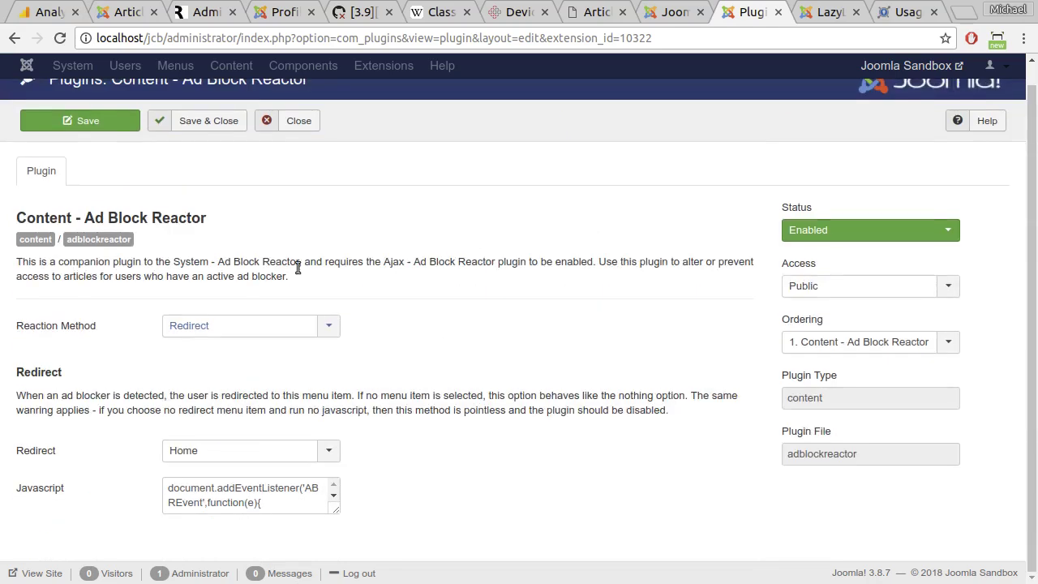
pyautogui.moveTo(61, 330)
# - Switch the Reaction Method to View Counter (with optional Redirect) and look over its counter, redirect and message options
pyautogui.click(330, 328)
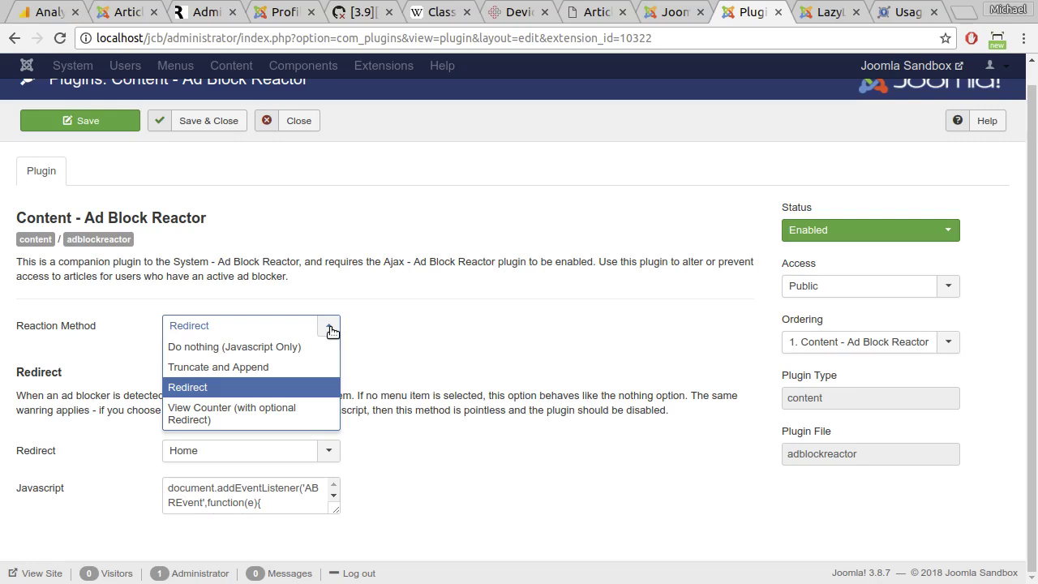
pyautogui.click(241, 415)
pyautogui.scroll(-5, 415, 368)
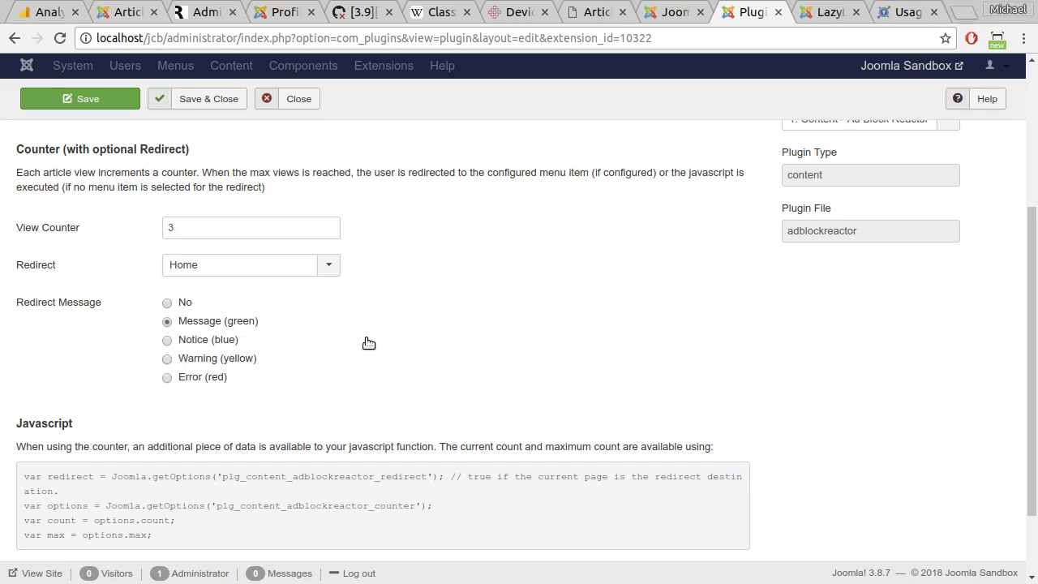
pyautogui.scroll(5, 366, 343)
# - Compare the Redirect reaction method with View Counter (with optional Redirect), finishing with the View Counter method selected
pyautogui.click(325, 316)
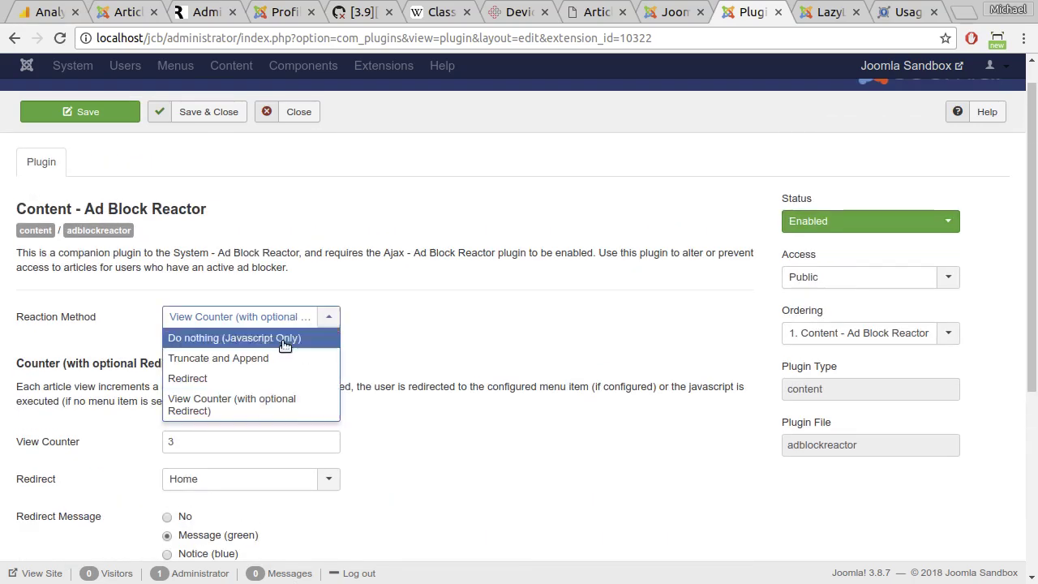
pyautogui.click(209, 379)
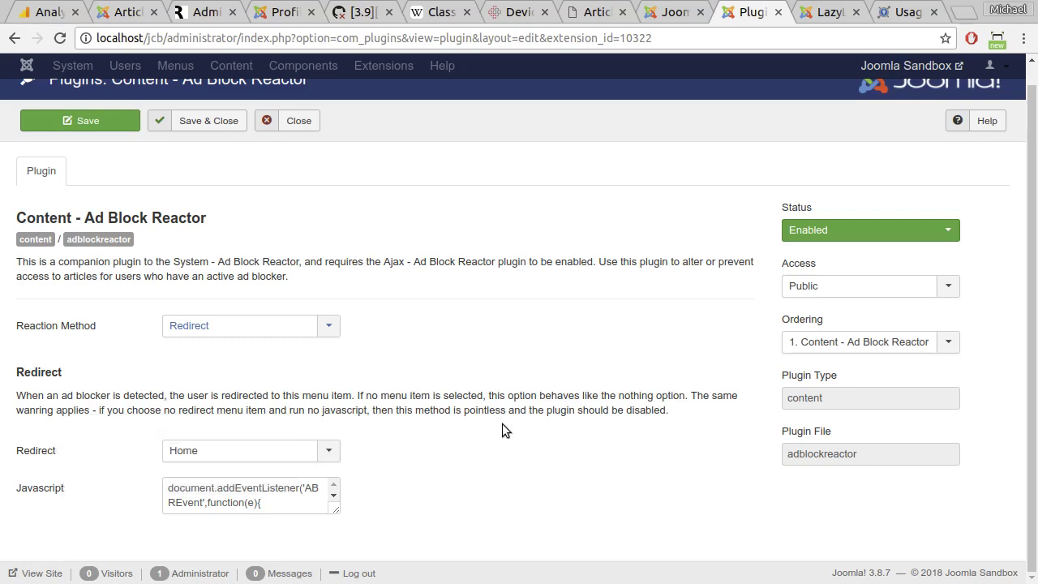
pyautogui.click(339, 334)
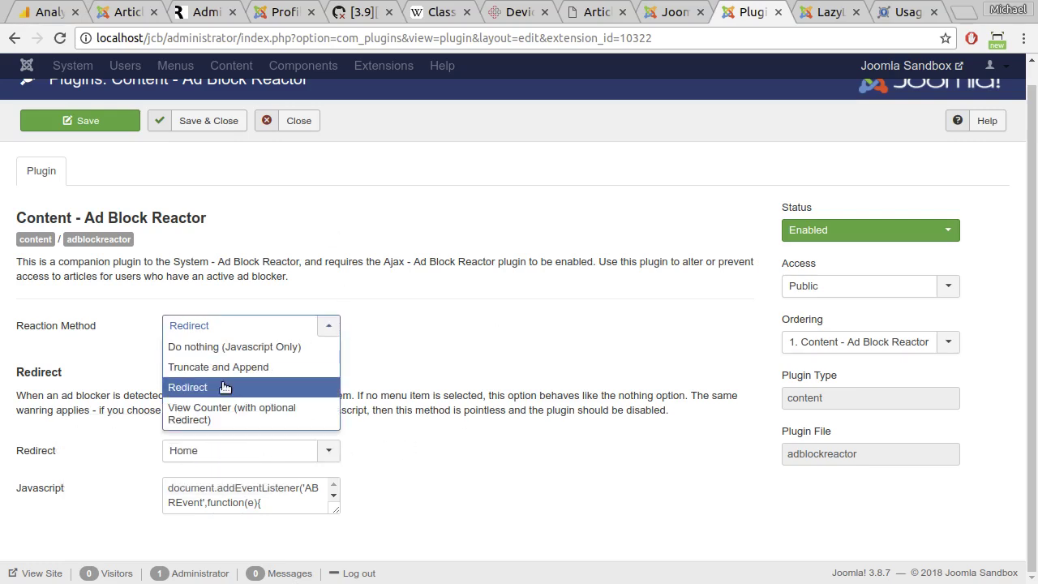
pyautogui.click(224, 403)
pyautogui.scroll(-1, 505, 358)
pyautogui.scroll(-2, 505, 358)
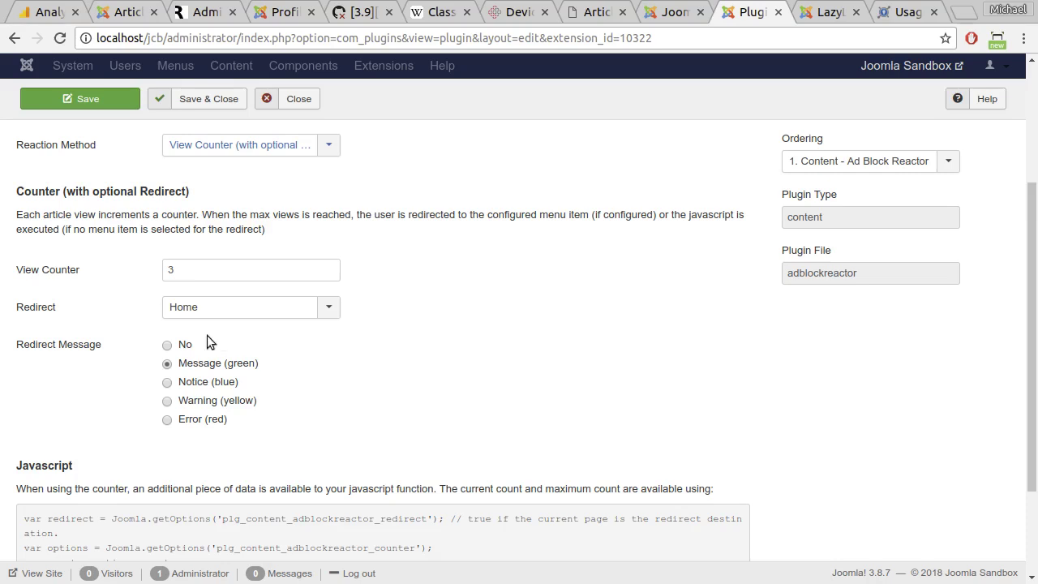
pyautogui.scroll(3, 119, 373)
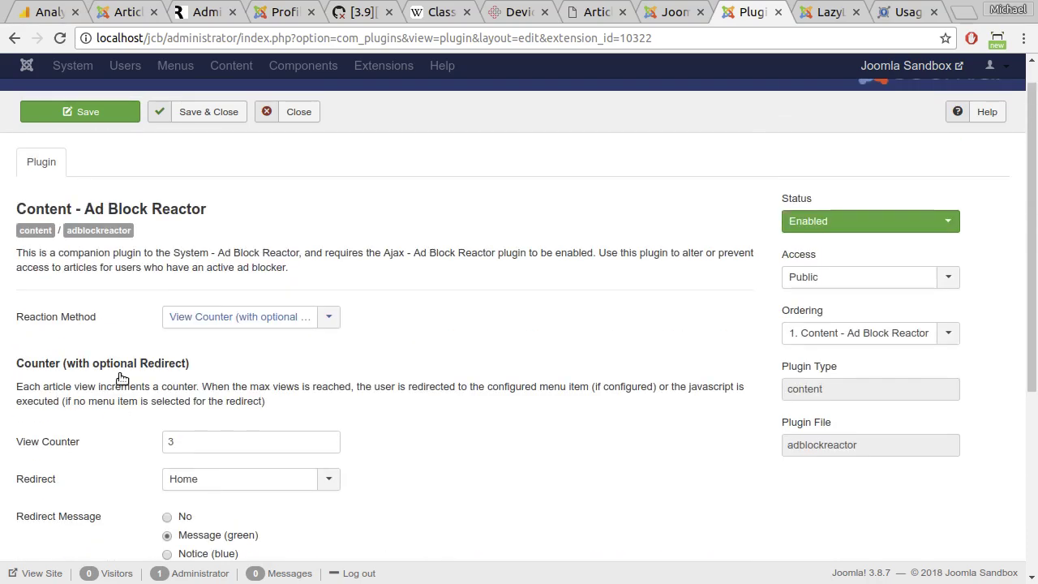
pyautogui.click(330, 319)
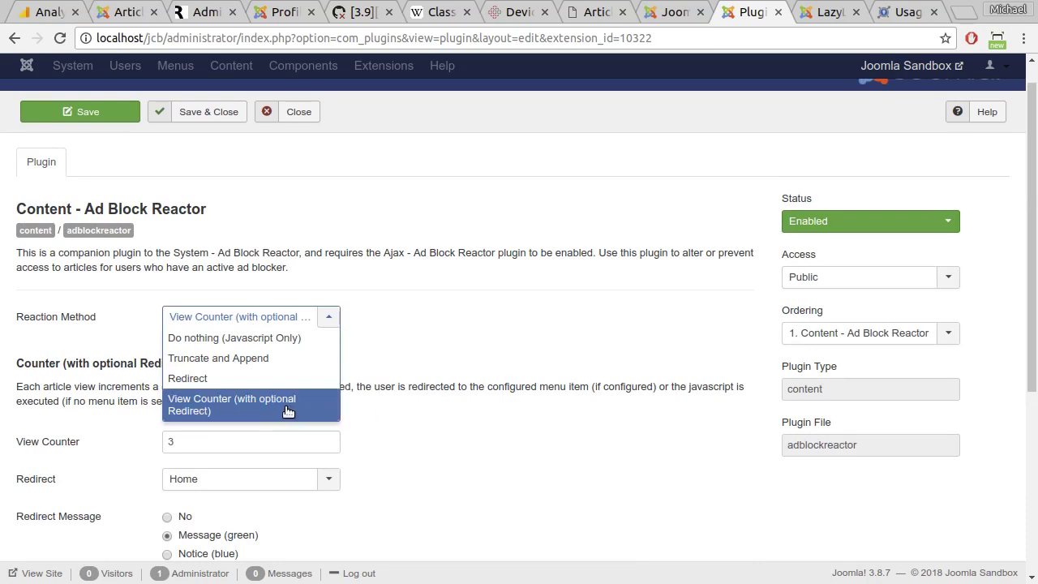
pyautogui.click(551, 303)
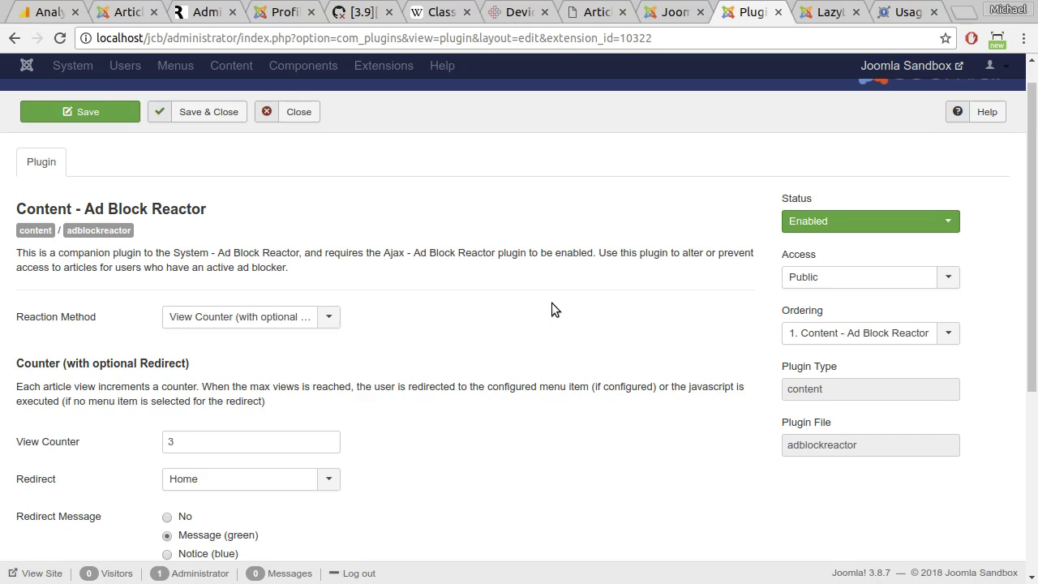
# - Examine the View Counter value and the list of redirect menu items, and switch the Redirect Message to No
pyautogui.scroll(-5, 548, 312)
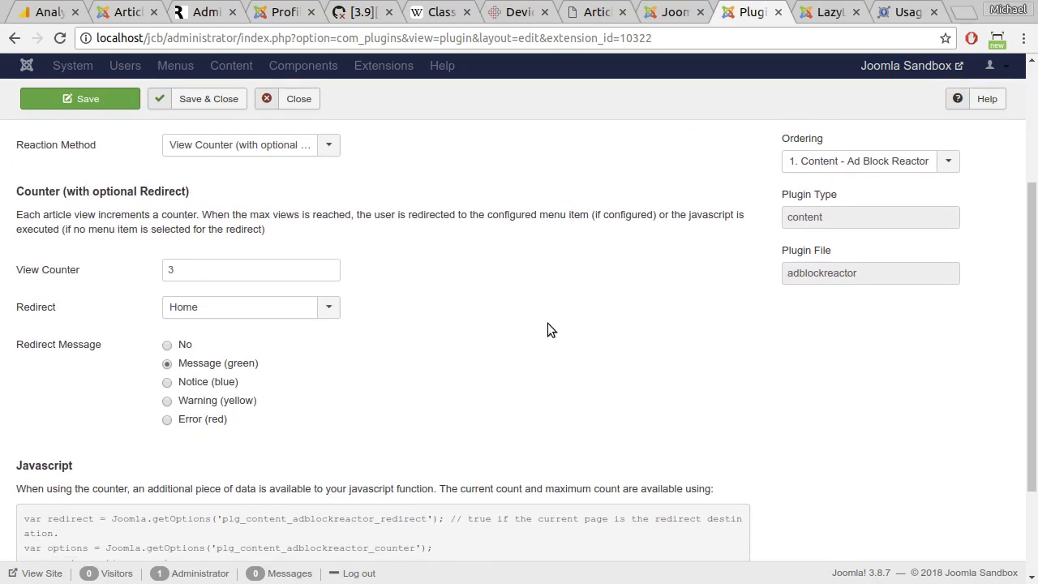
pyautogui.scroll(2, 572, 273)
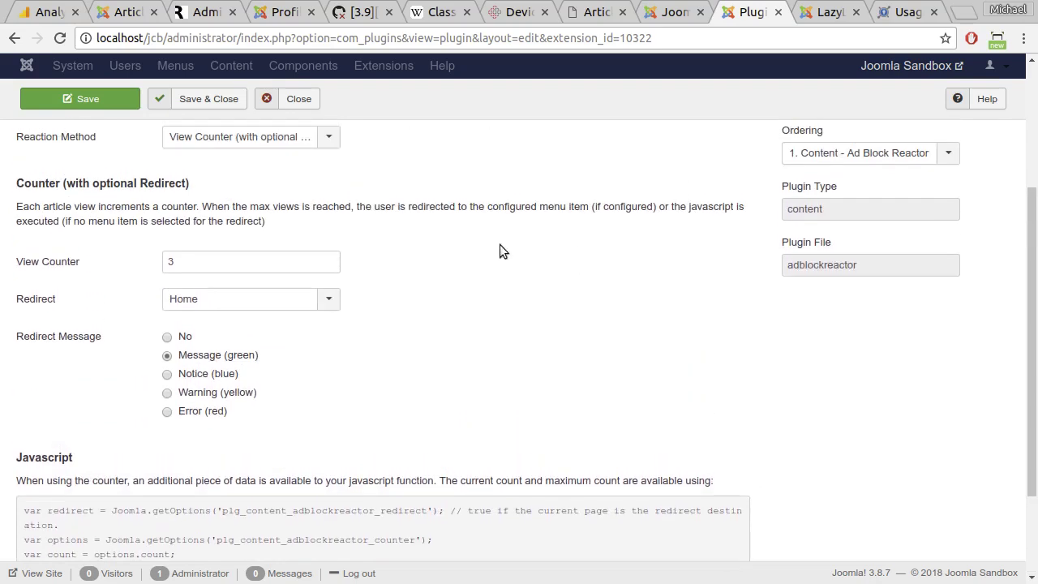
pyautogui.doubleClick(182, 261)
pyautogui.click(592, 299)
pyautogui.click(321, 294)
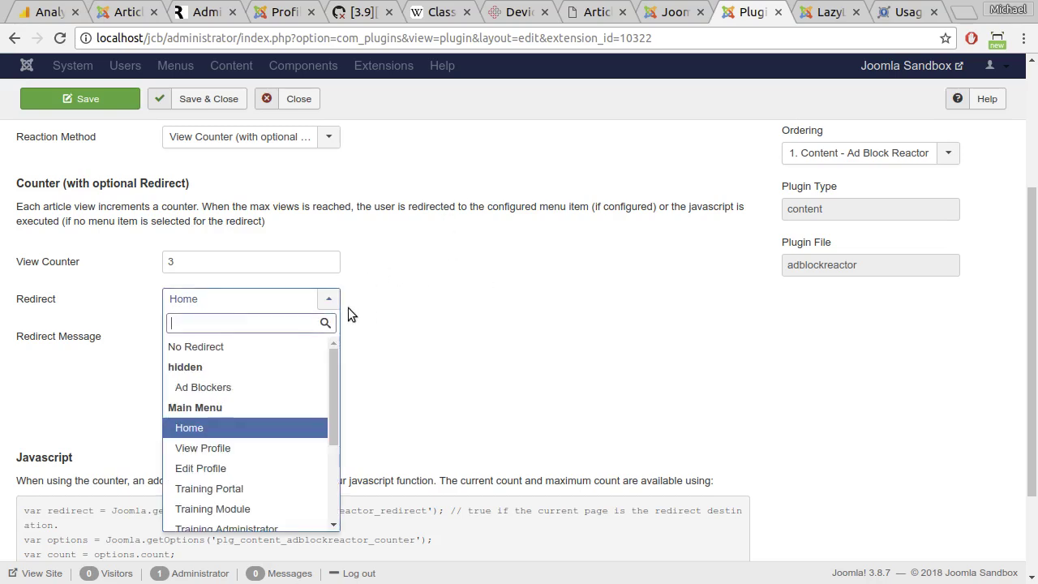
pyautogui.click(533, 332)
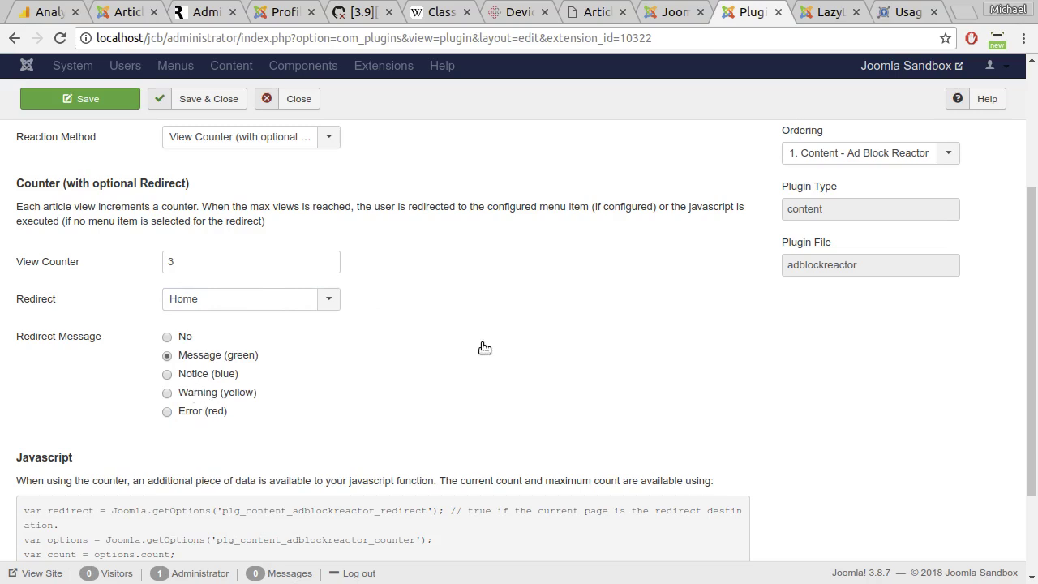
pyautogui.press('Up')
pyautogui.scroll(-3, 811, 313)
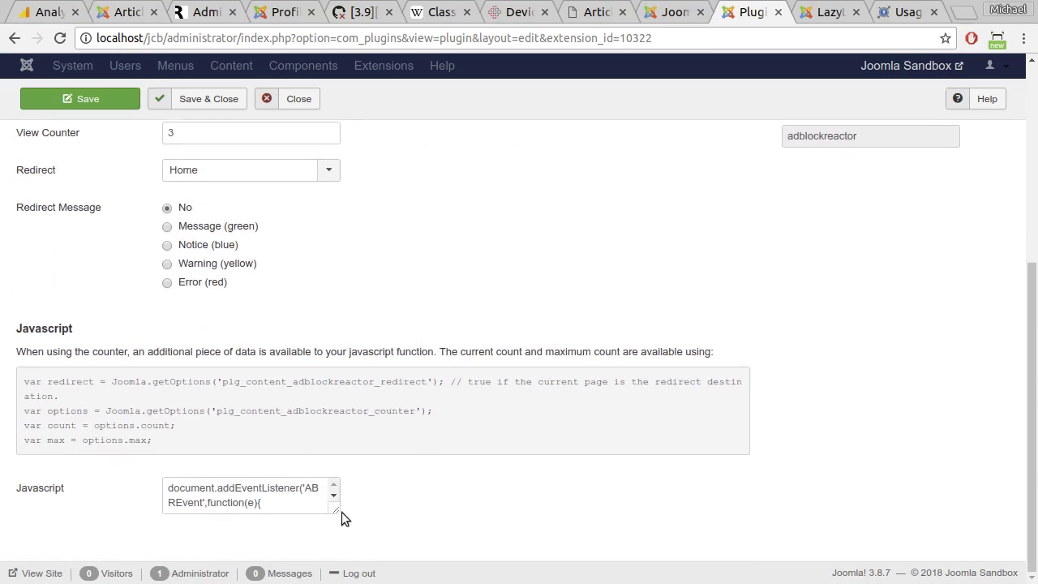
# - Enlarge the Javascript field to review the counter's event listener code, and close the content plugin without saving
pyautogui.moveTo(343, 512); pyautogui.dragTo(602, 562)
pyautogui.scroll(-2, 657, 451)
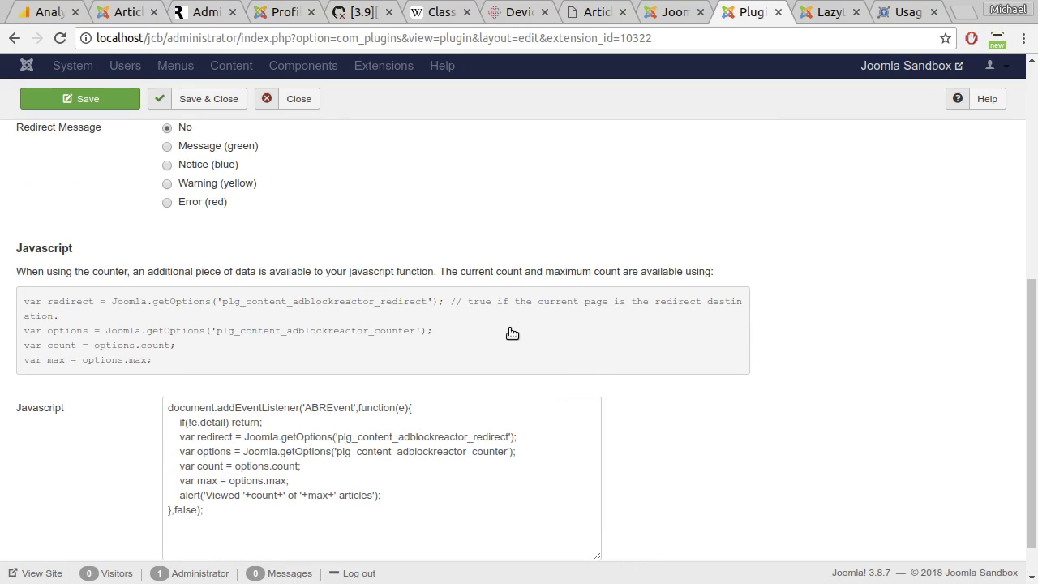
pyautogui.moveTo(208, 519); pyautogui.dragTo(146, 403)
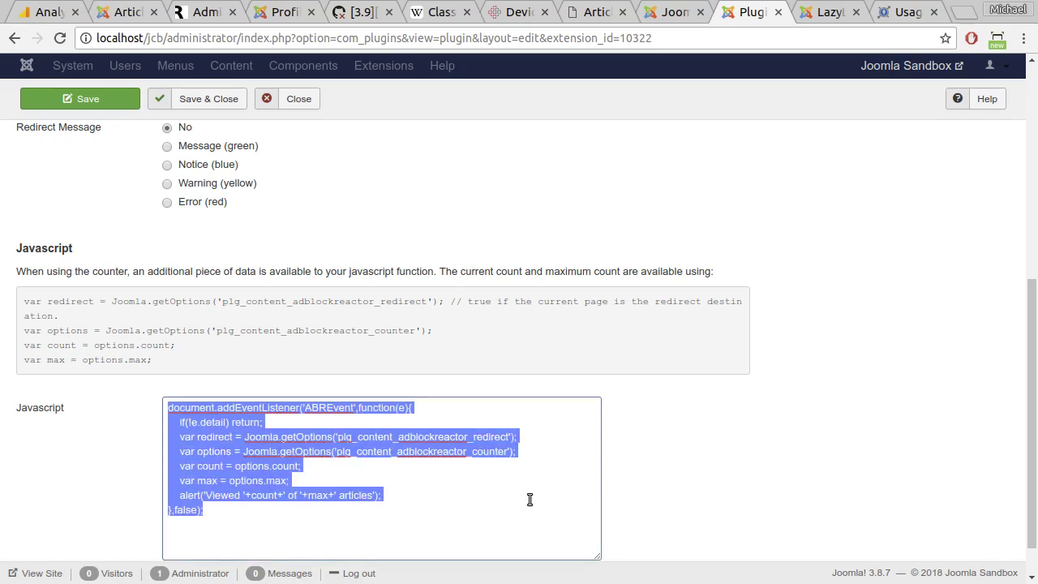
pyautogui.click(776, 463)
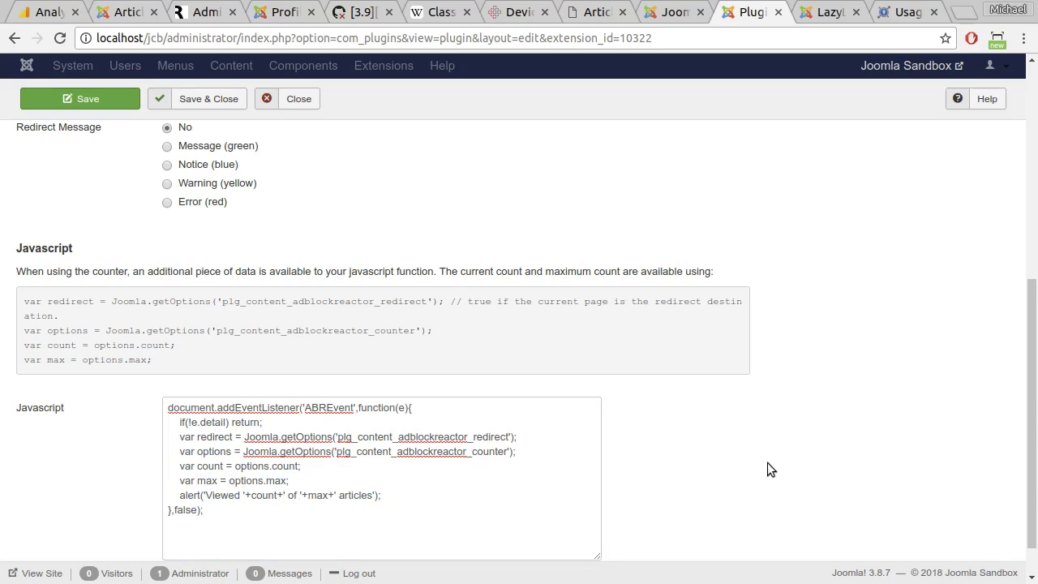
pyautogui.scroll(3, 767, 462)
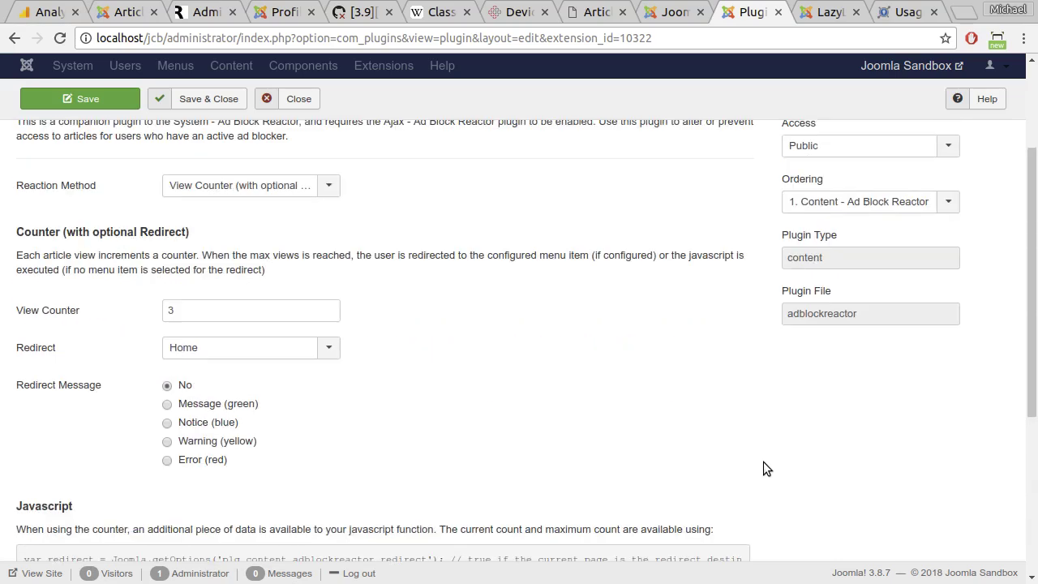
pyautogui.scroll(3, 763, 461)
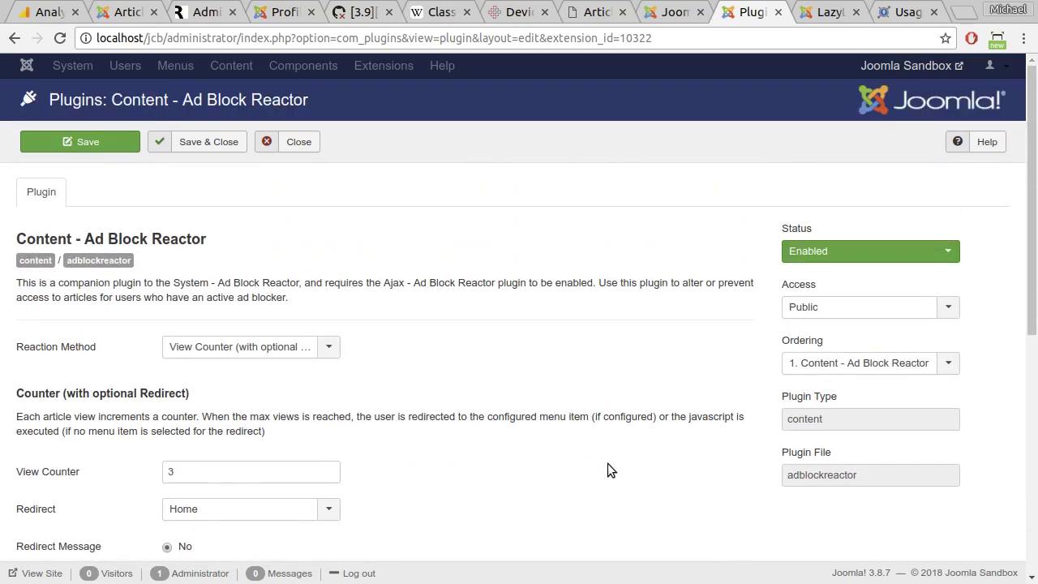
pyautogui.click(295, 147)
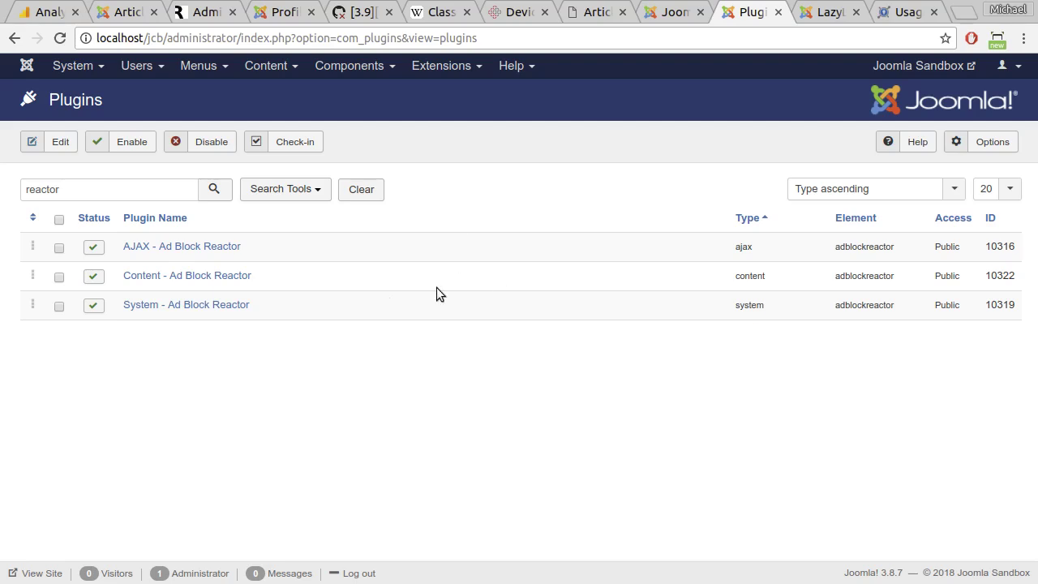
# - Switch to the LazyLoad Demo article page and open the browser's developer console with a reduced height
pyautogui.click(824, 18)
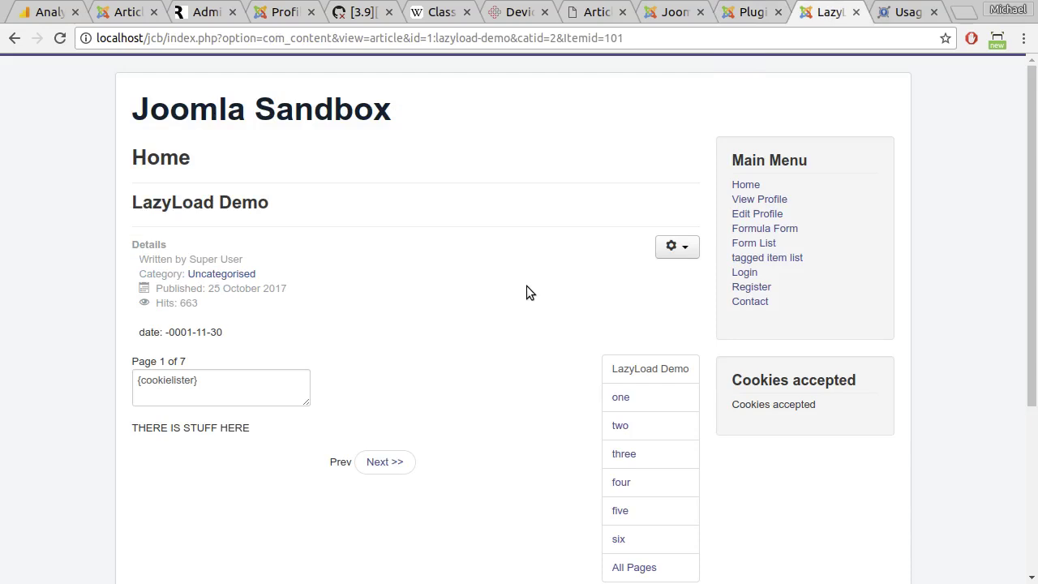
pyautogui.hotkey('ctrl', 'shift', 'j')
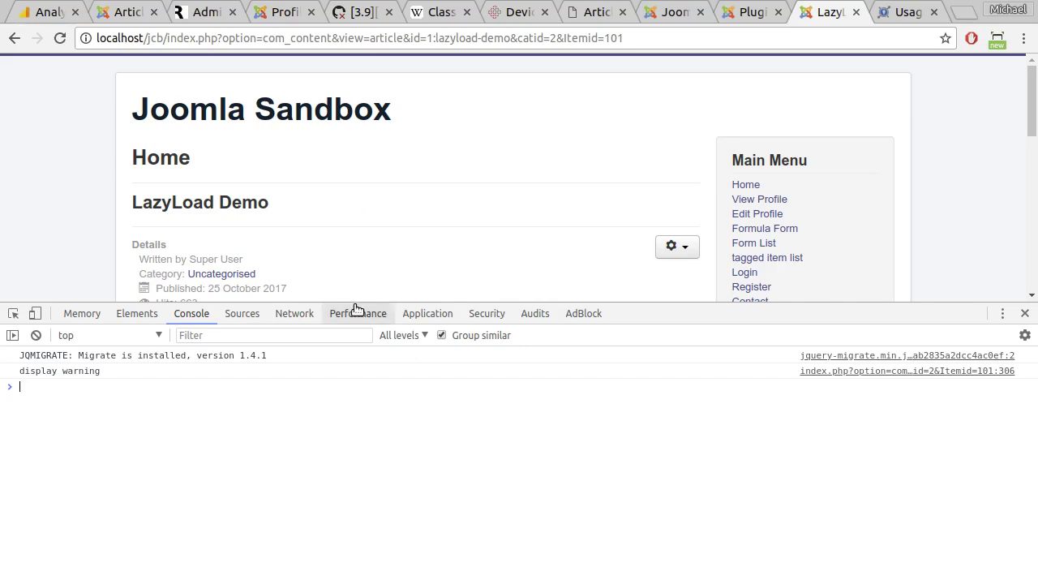
pyautogui.moveTo(365, 302); pyautogui.dragTo(360, 382)
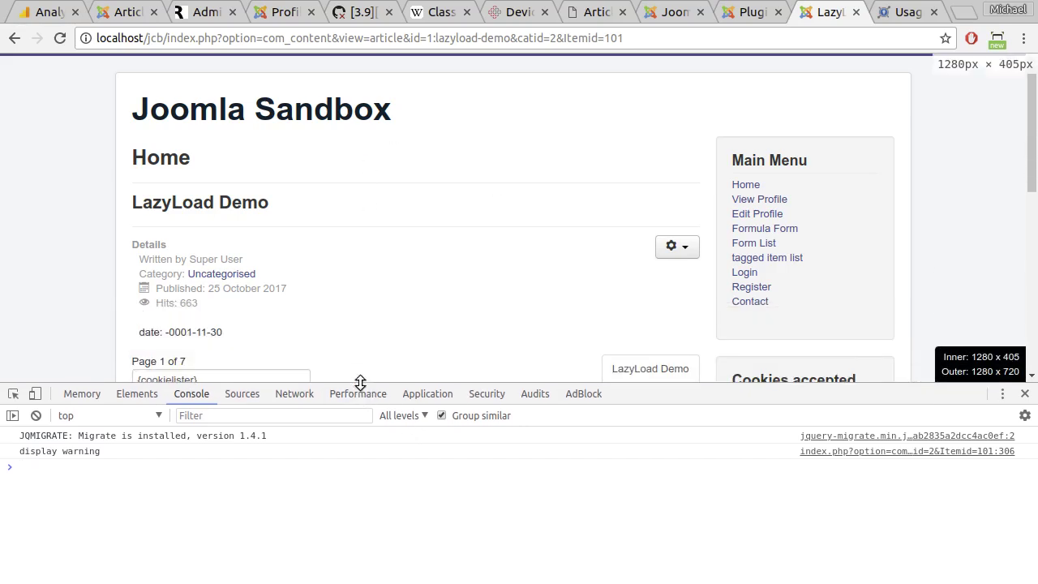
# - Return to the Joomla plugin list and open the System - Ad Block Reactor plugin's settings
pyautogui.hotkey('ctrl', 'shift', 'Tab')
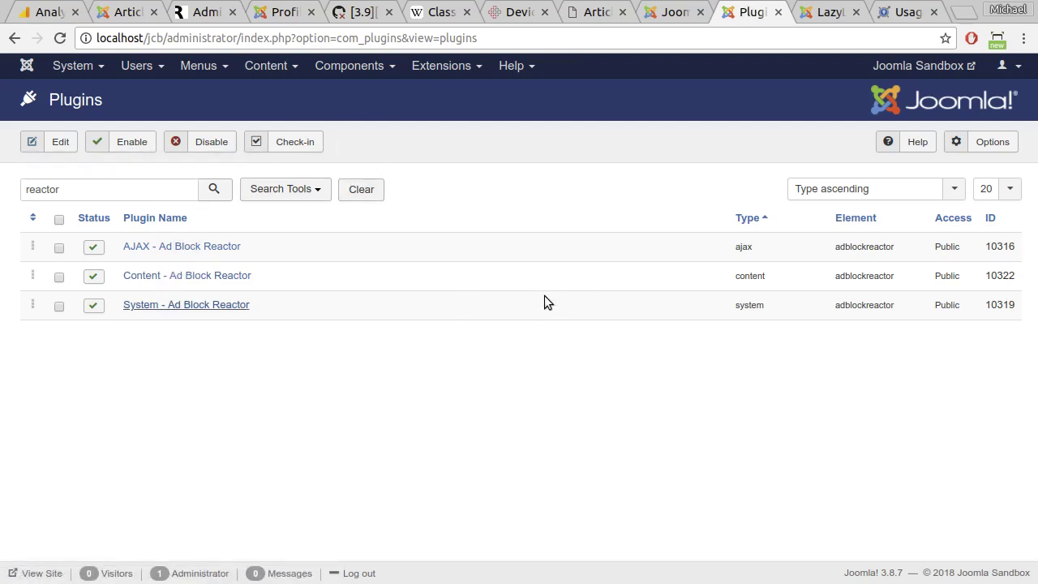
pyautogui.click(199, 305)
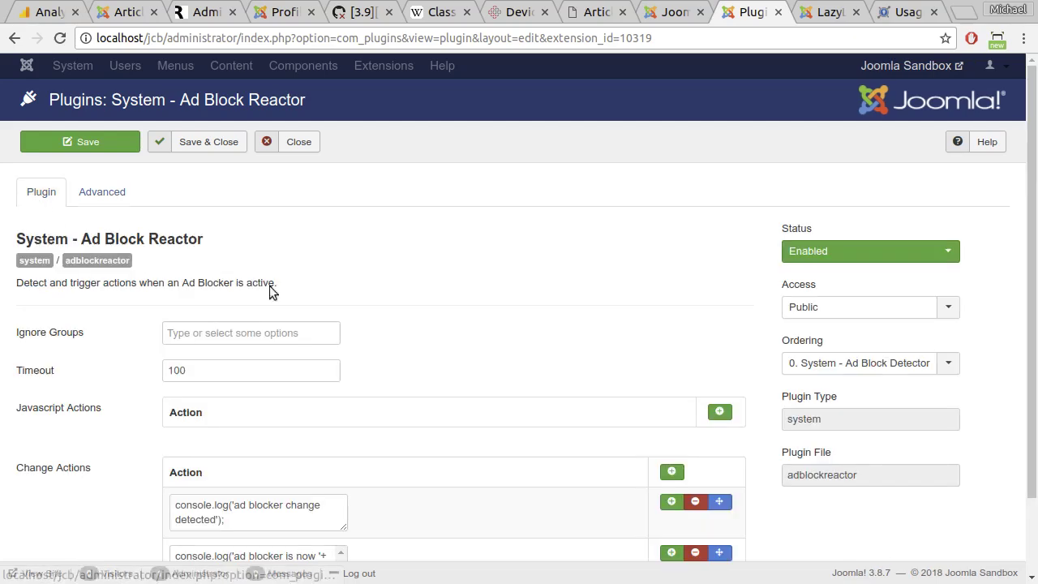
pyautogui.scroll(-1, 644, 347)
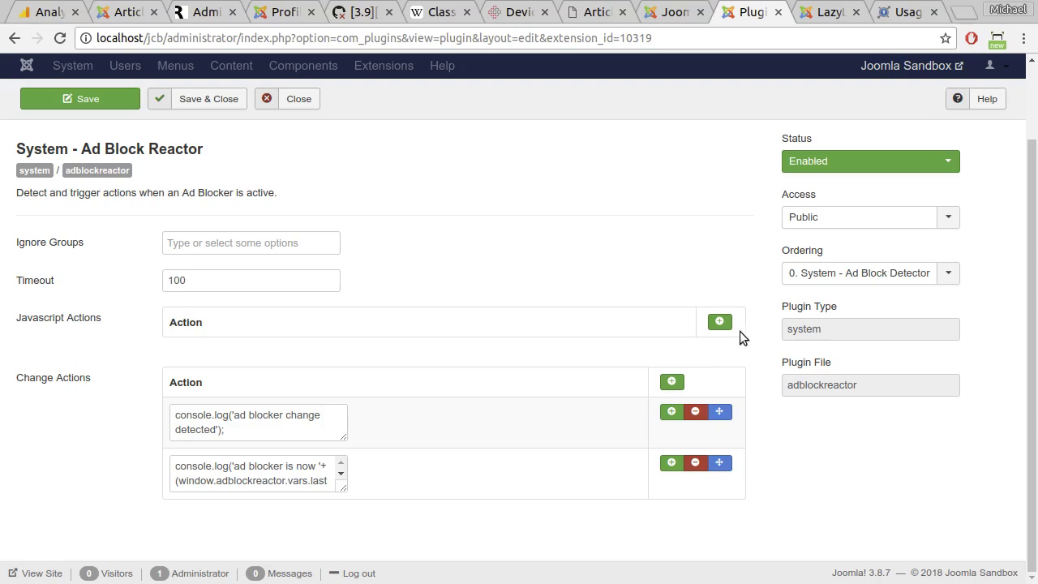
# - Add a Javascript Action to the system plugin containing console.log('this is an action - detected');
pyautogui.click(719, 322)
pyautogui.click(266, 365)
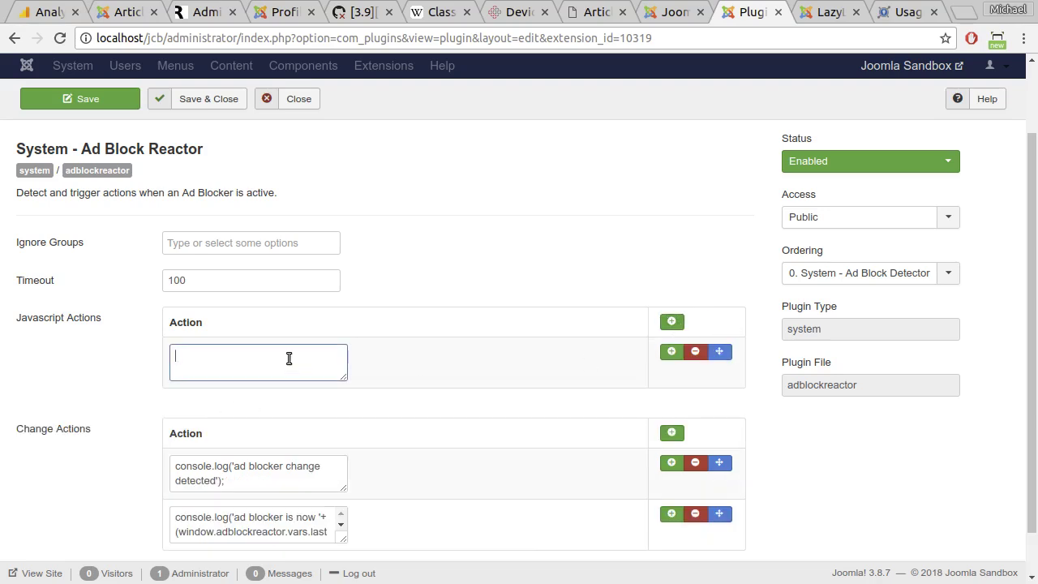
pyautogui.write('consoler.lo')
pyautogui.press('BackSpace')
pyautogui.press('BackSpace')
pyautogui.press('BackSpace')
pyautogui.press('BackSpace')
pyautogui.write(".log('this is ")
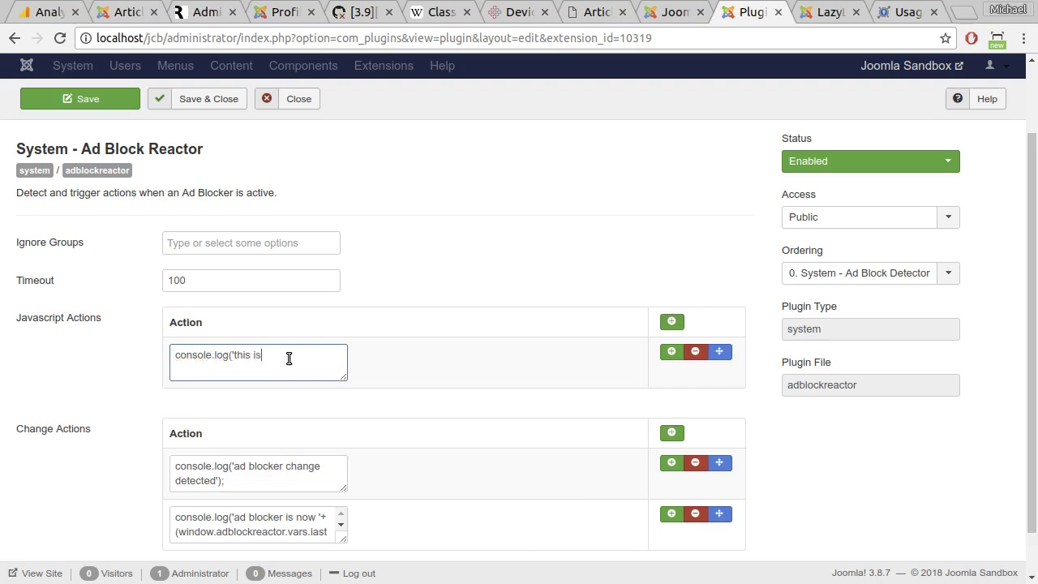
pyautogui.write("an action - detected');")
# - Enlarge both Change Actions code fields and review their console.log statements about the ad blocker's change and state
pyautogui.scroll(-1, 74, 442)
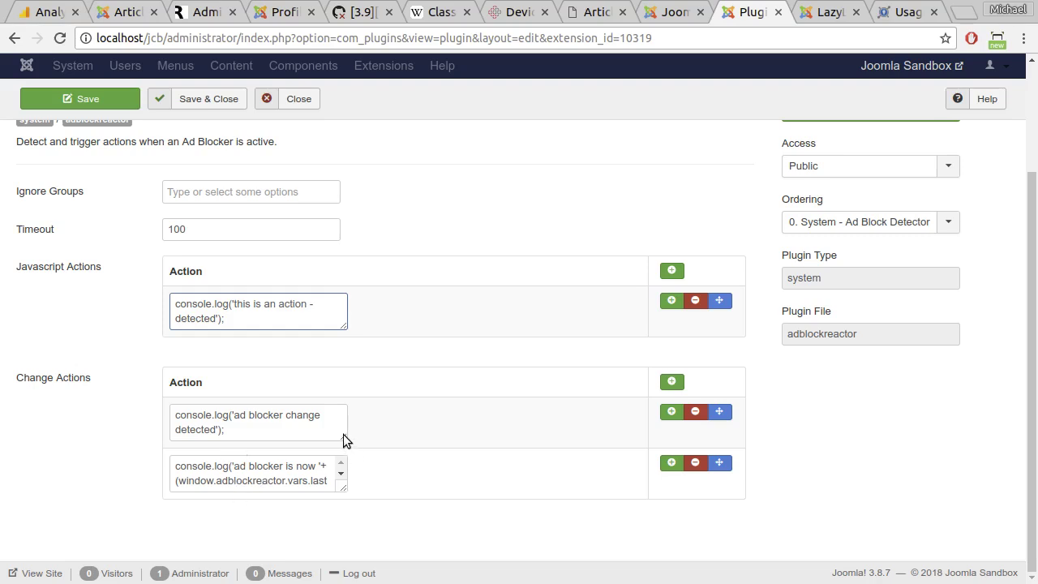
pyautogui.moveTo(343, 434); pyautogui.dragTo(565, 453)
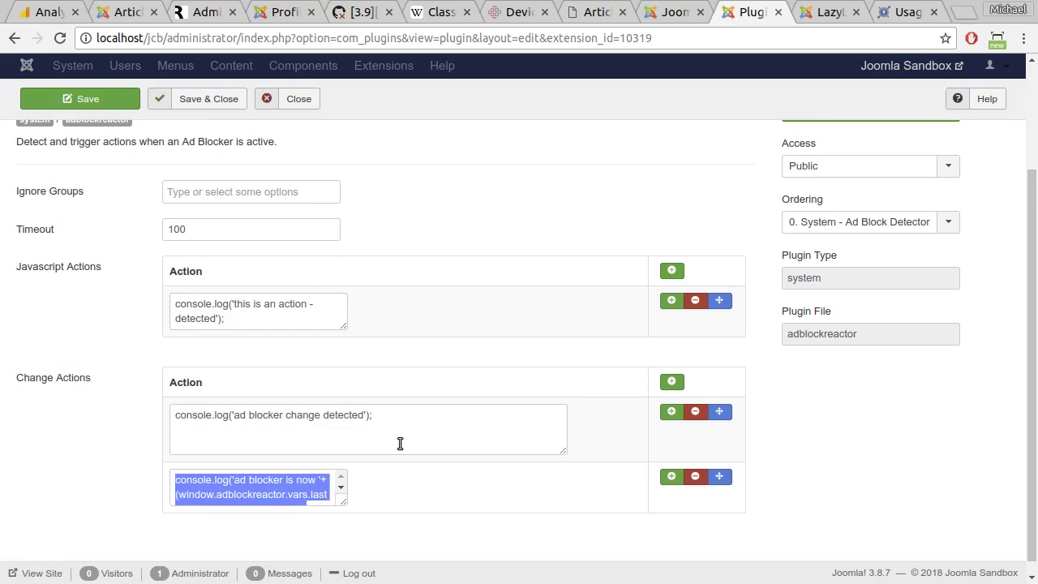
pyautogui.moveTo(344, 503); pyautogui.dragTo(568, 571)
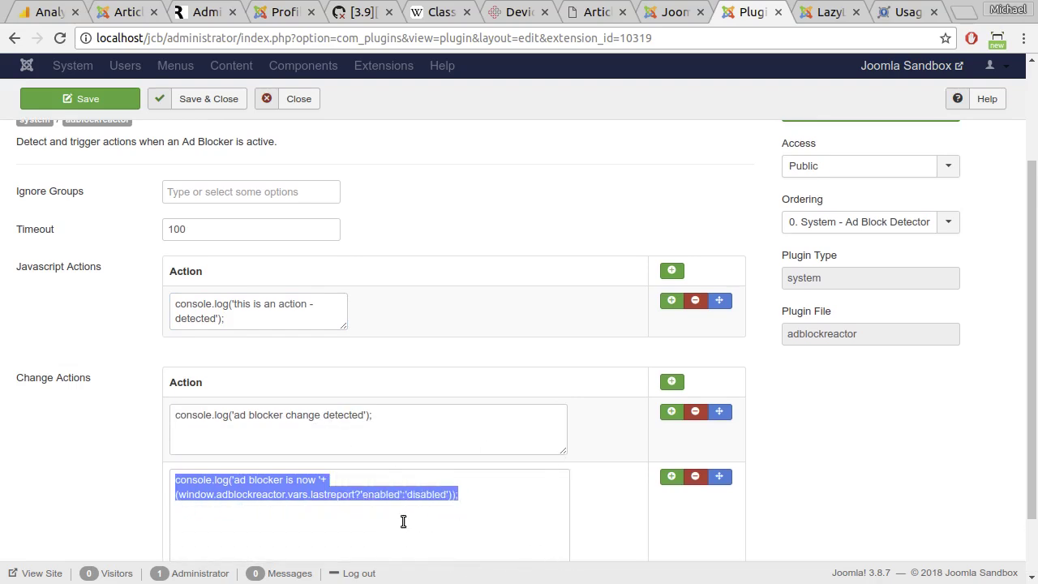
pyautogui.click(118, 492)
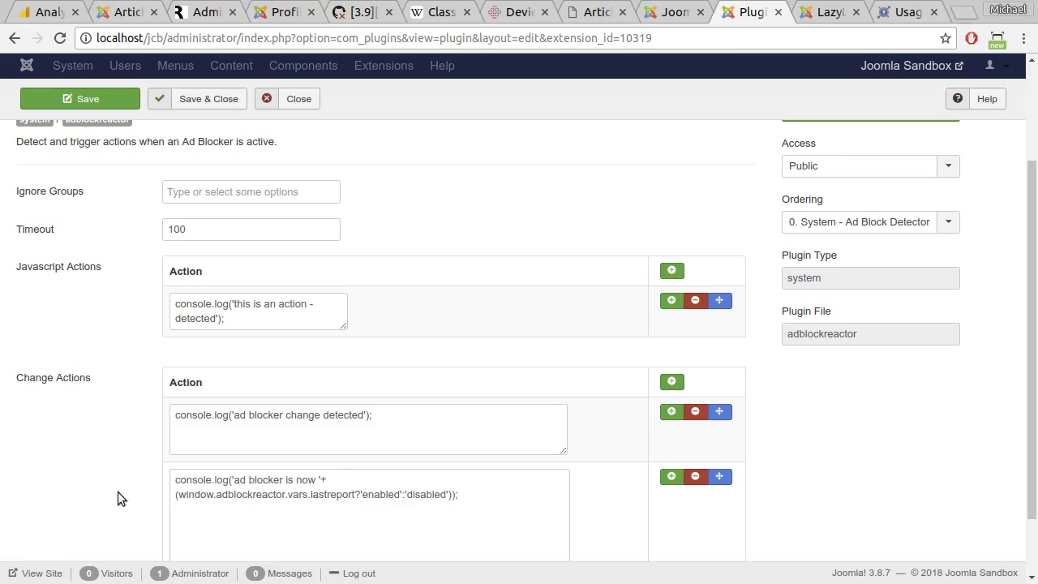
pyautogui.scroll(-2, 146, 490)
pyautogui.moveTo(495, 444); pyautogui.dragTo(40, 374)
pyautogui.click(77, 439)
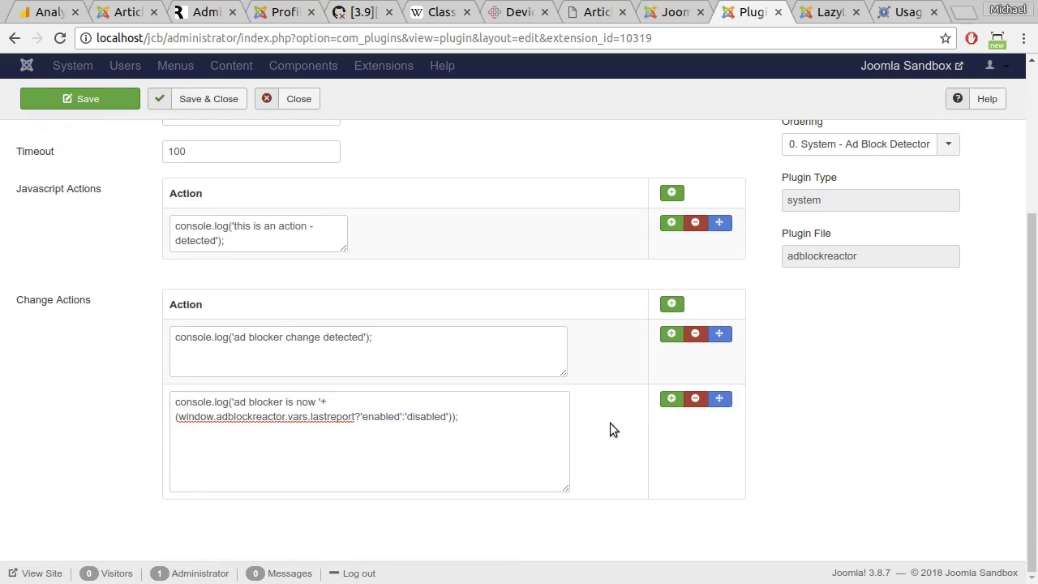
# - Review the two console.log statements under Change Actions, and save and close the System - Ad Block Reactor plugin
pyautogui.moveTo(433, 346); pyautogui.dragTo(51, 343)
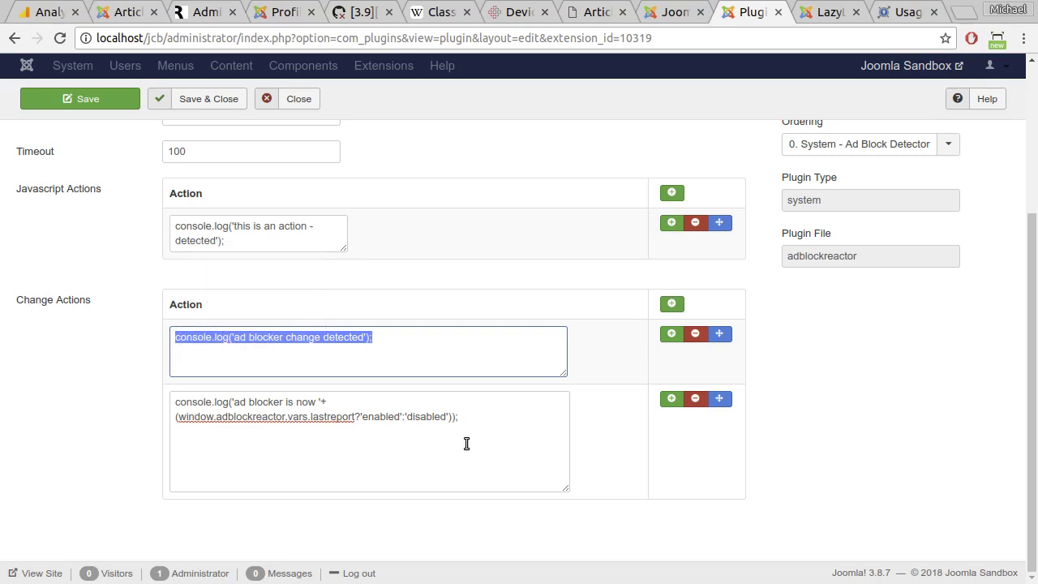
pyautogui.moveTo(487, 414); pyautogui.dragTo(63, 398)
pyautogui.click(84, 392)
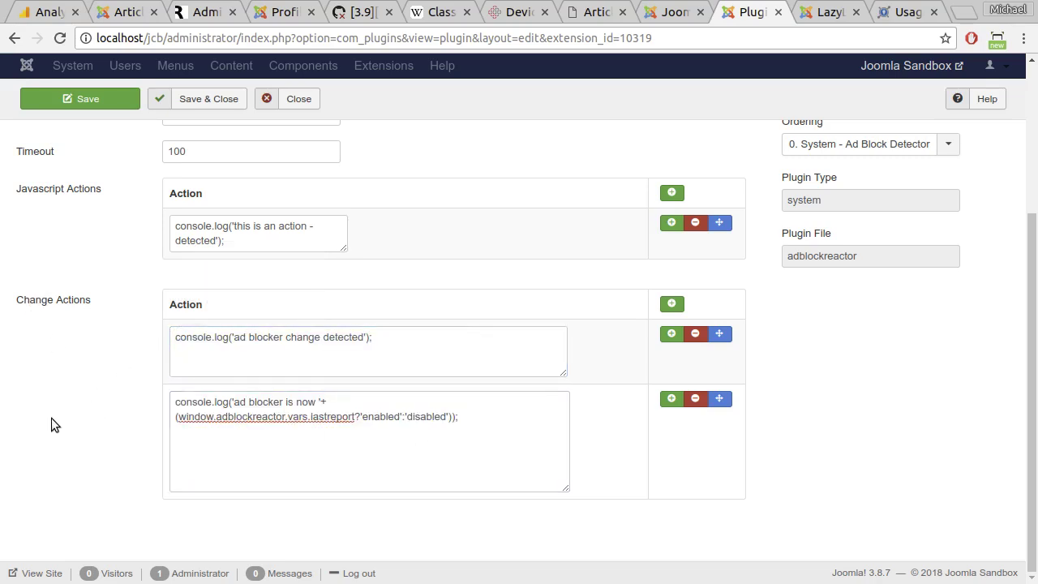
pyautogui.scroll(3, 54, 413)
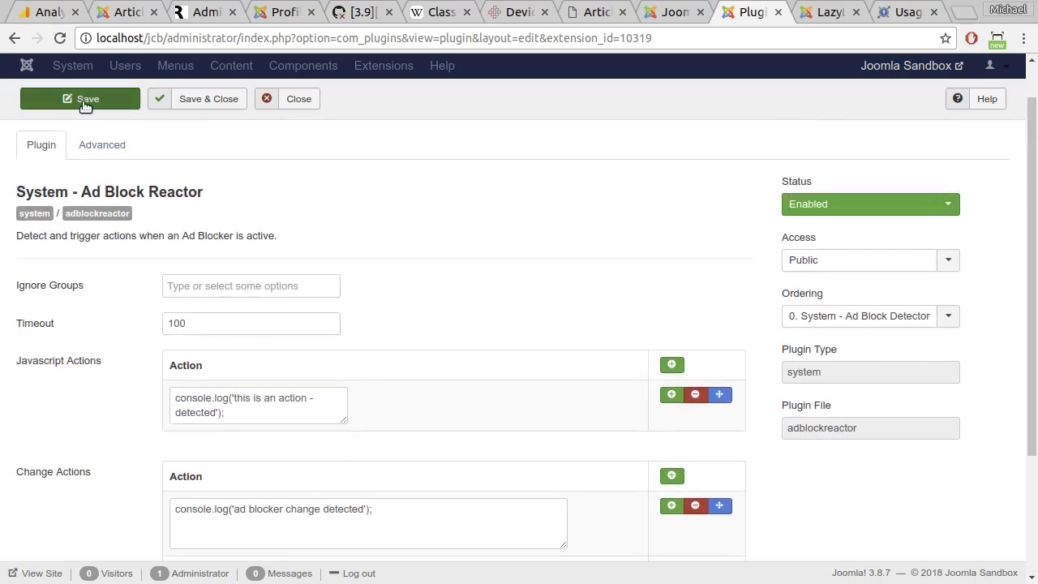
pyautogui.click(197, 101)
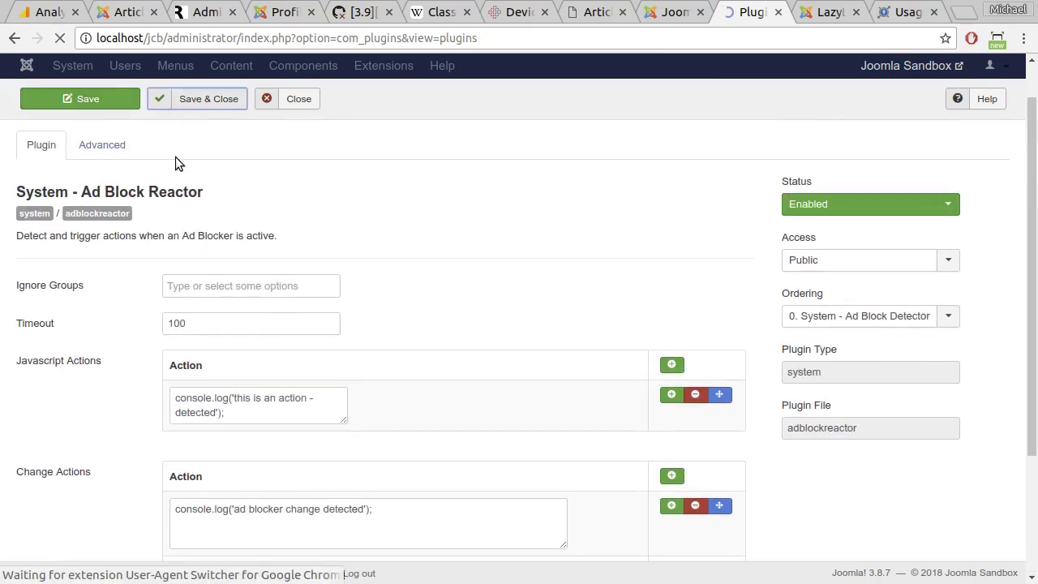
# - View the Content - Ad Block Reactor plugin's settings and close them without saving
pyautogui.click(159, 339)
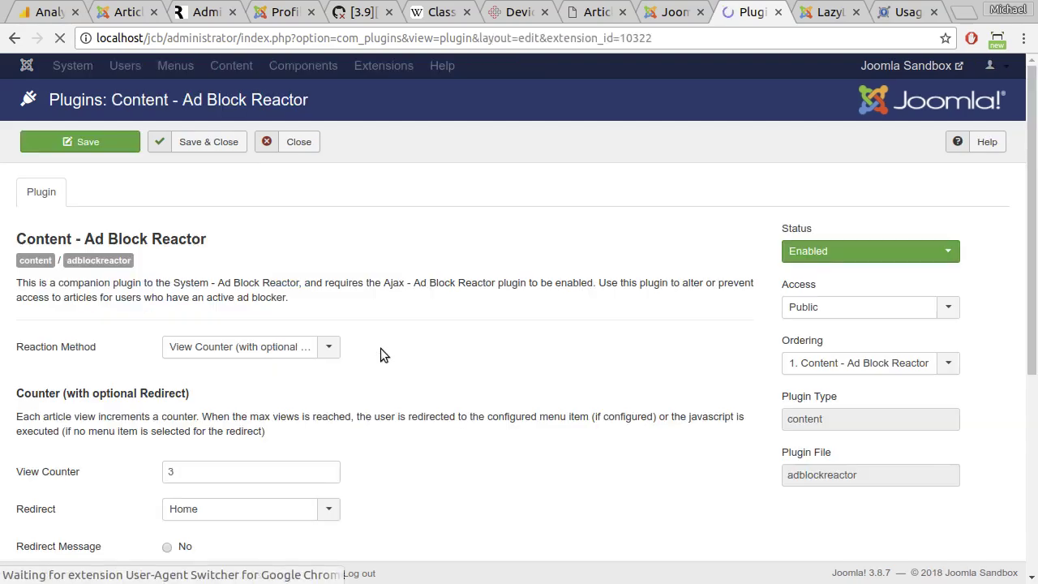
pyautogui.scroll(-1, 378, 345)
pyautogui.scroll(1, 307, 249)
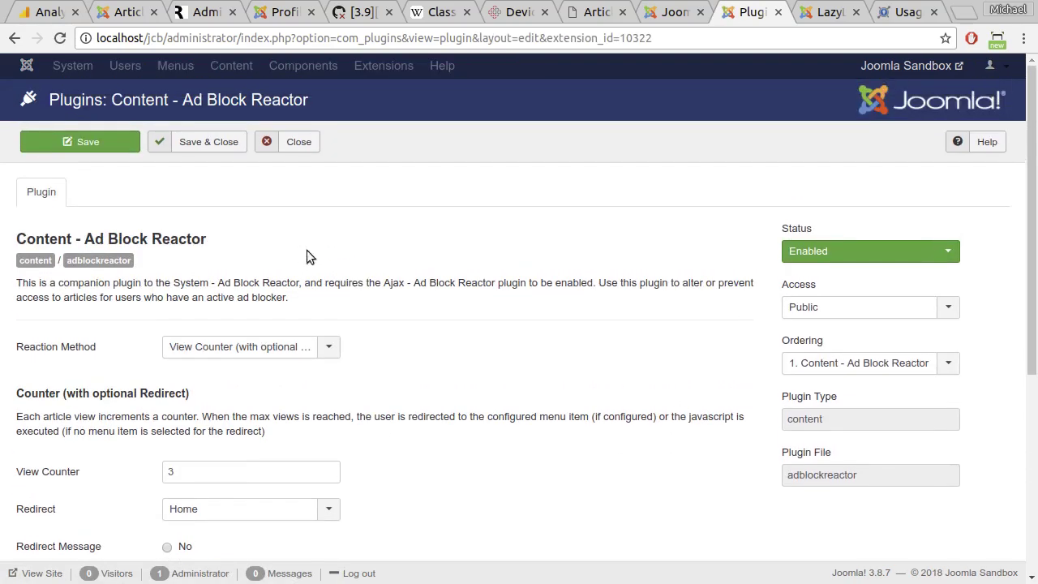
pyautogui.click(300, 143)
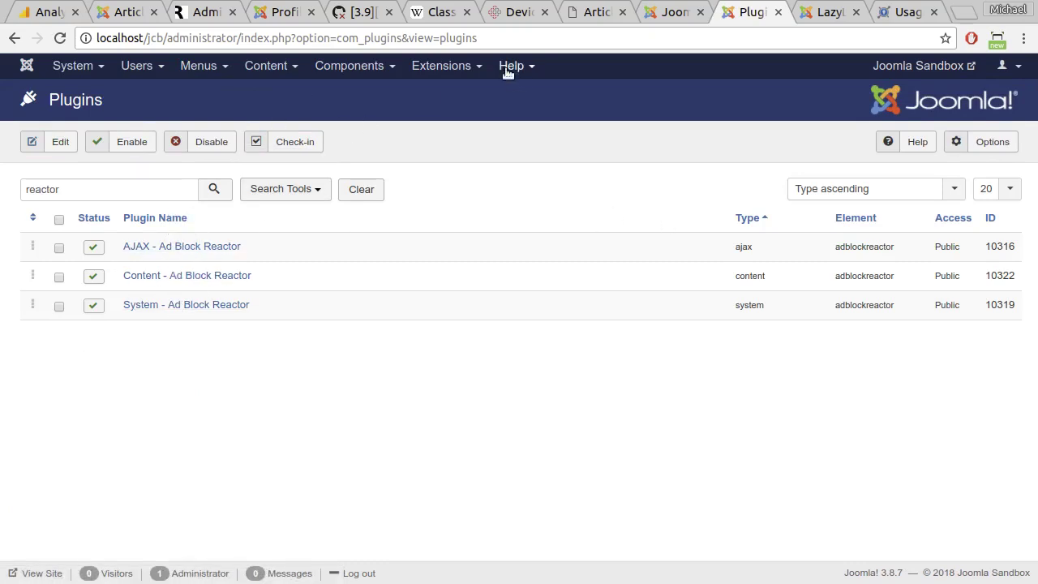
# - Search the plugins for headtag and examine the access-level script declaration in System - Headtag, closing the plugin without saving
pyautogui.doubleClick(120, 189)
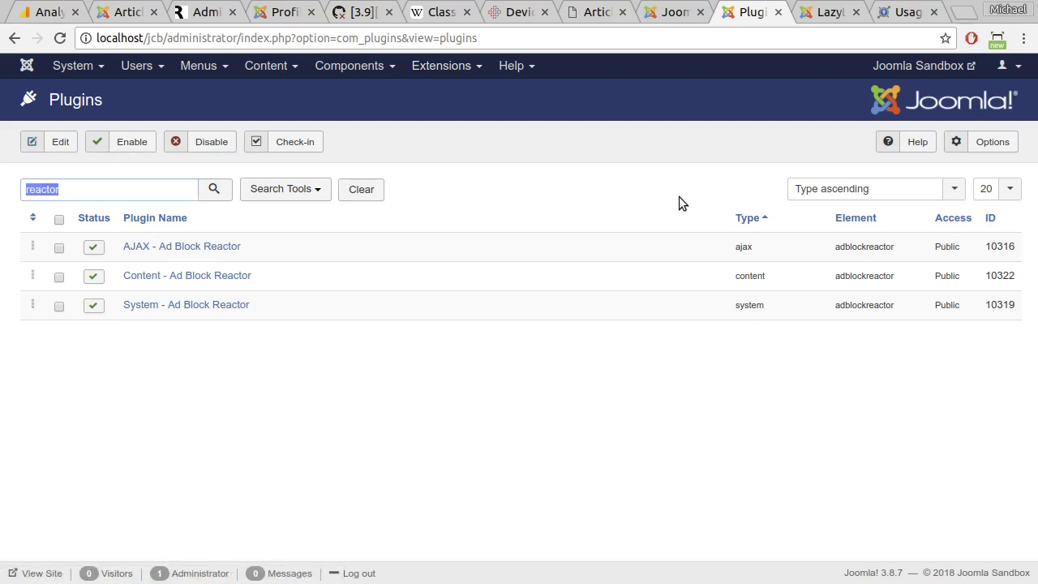
pyautogui.write('headtag')
pyautogui.press('Return')
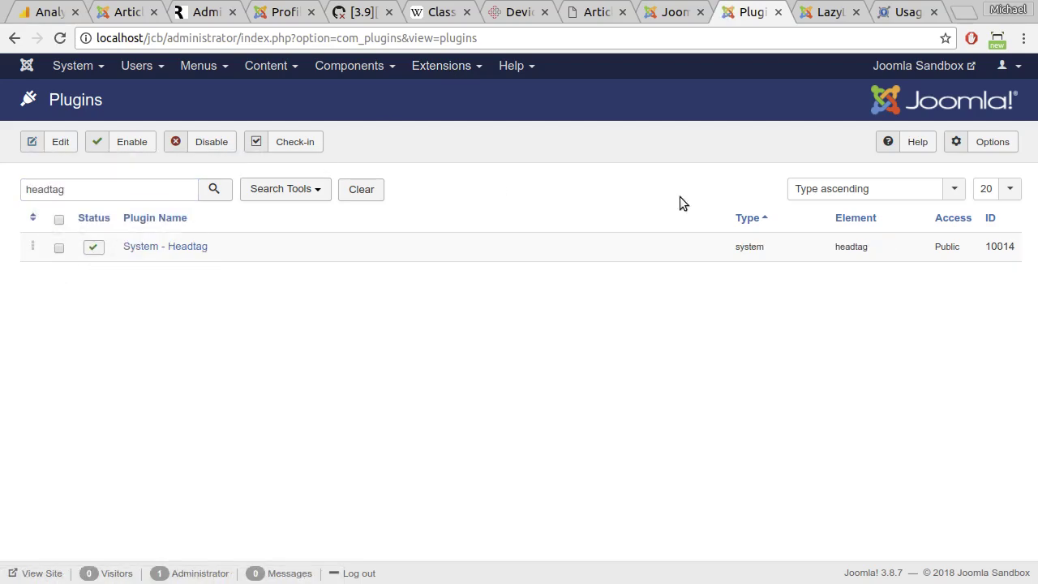
pyautogui.click(187, 248)
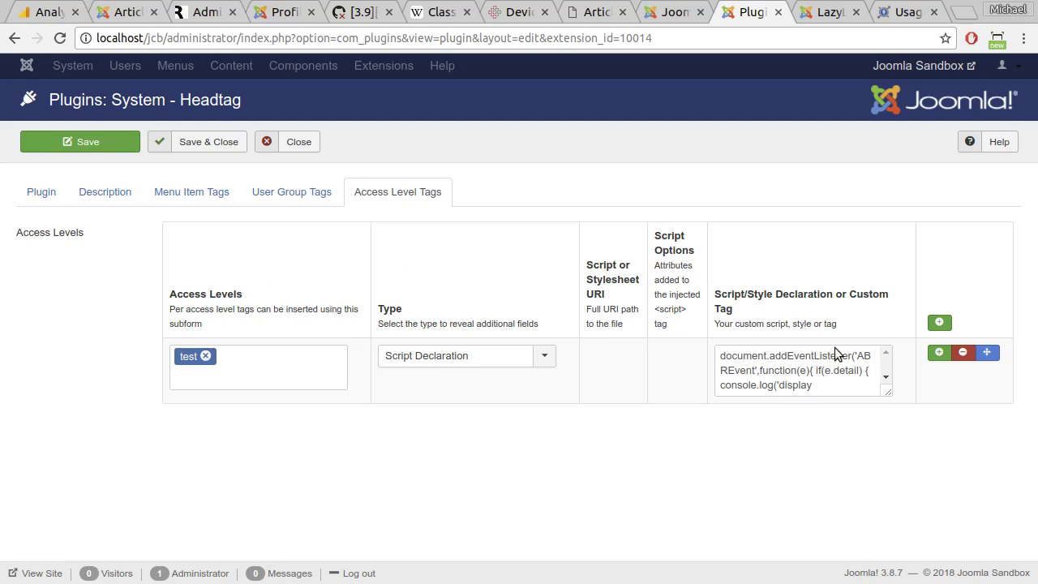
pyautogui.moveTo(890, 392); pyautogui.dragTo(987, 427)
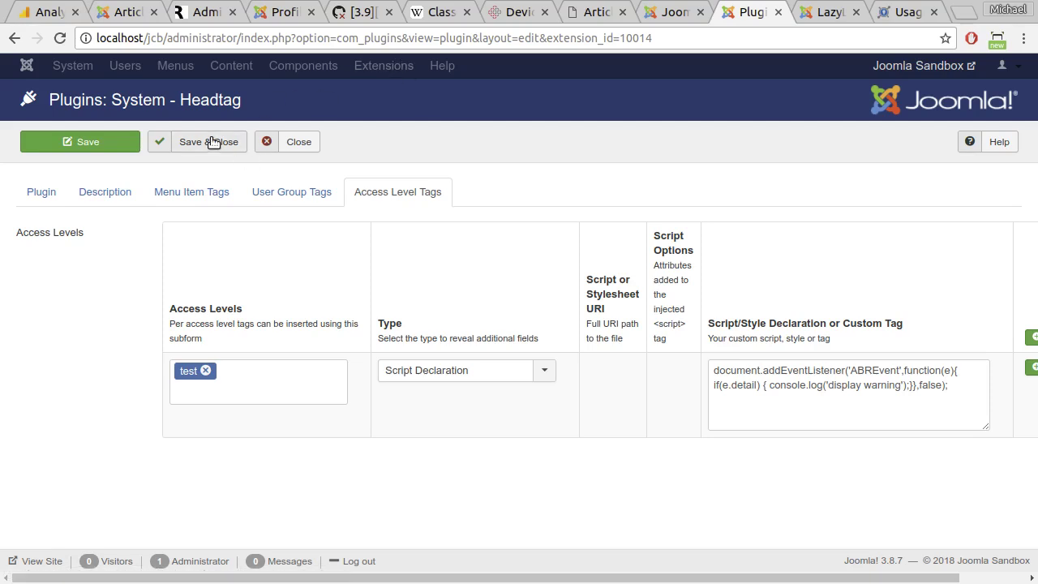
pyautogui.click(300, 143)
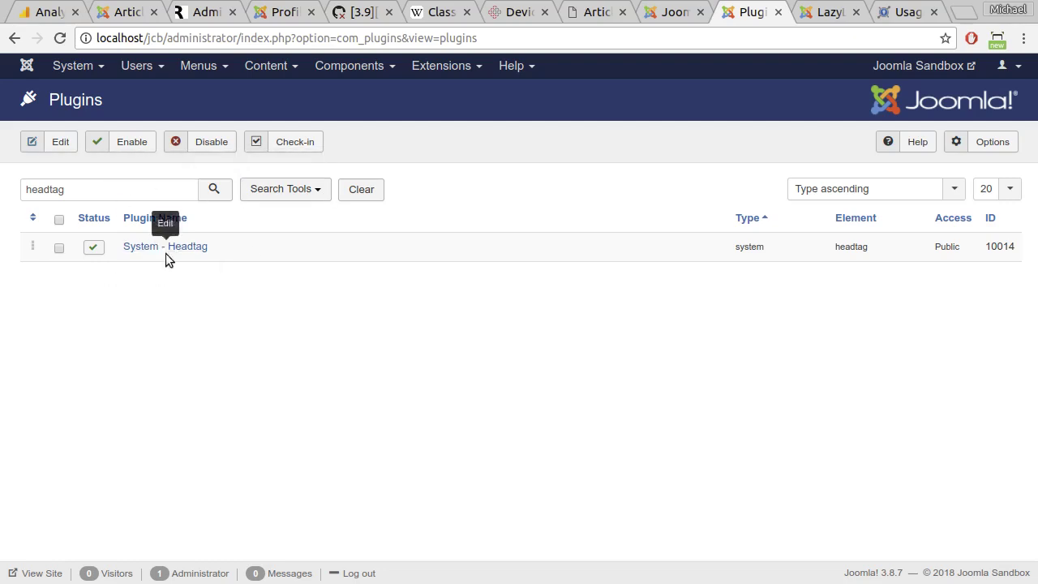
# - Clear the headtag filter and search the plugin list for reactor
pyautogui.moveTo(225, 249); pyautogui.dragTo(115, 250)
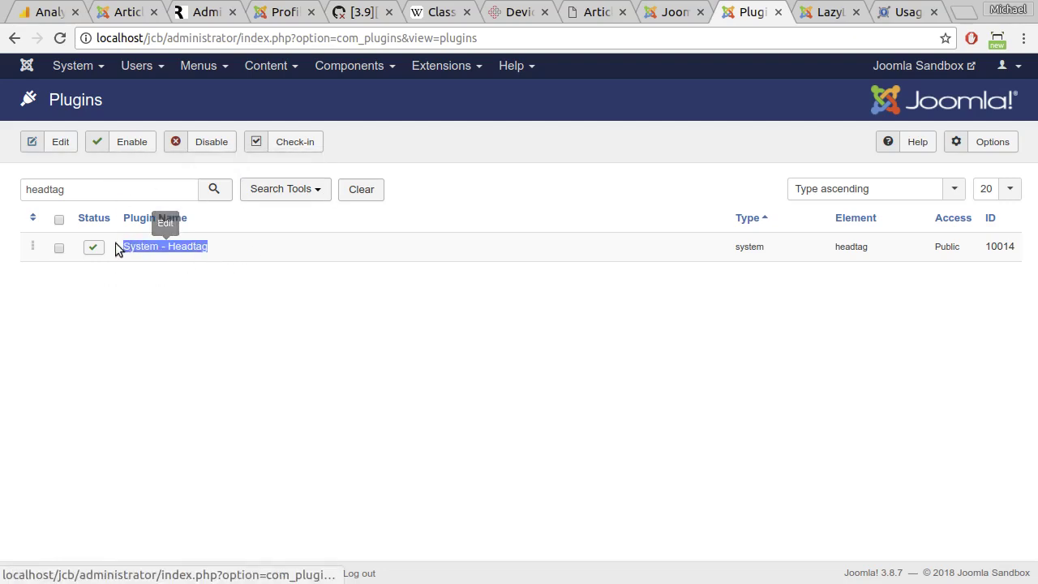
pyautogui.click(296, 375)
pyautogui.click(362, 190)
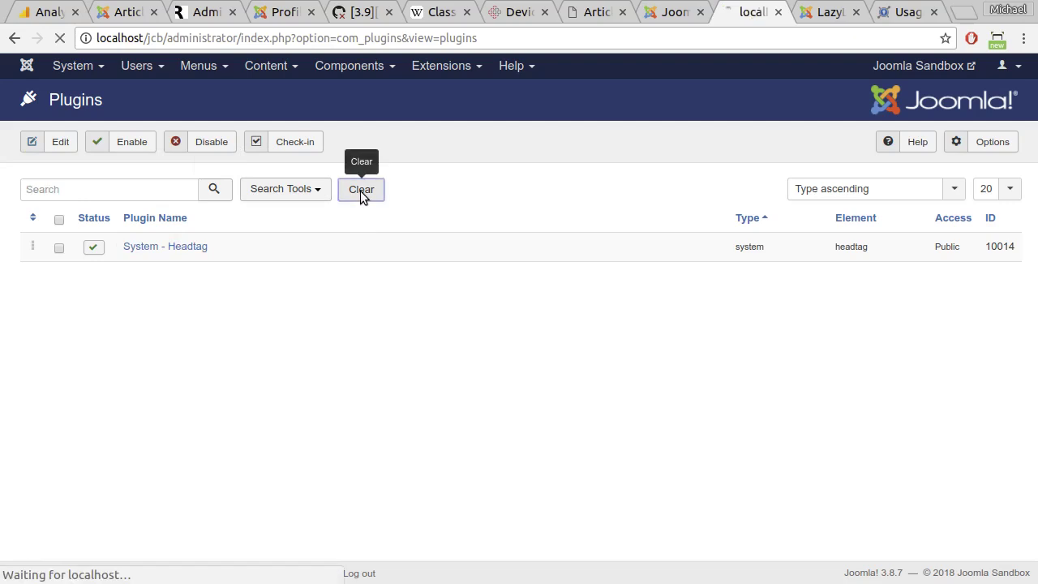
pyautogui.click(188, 185)
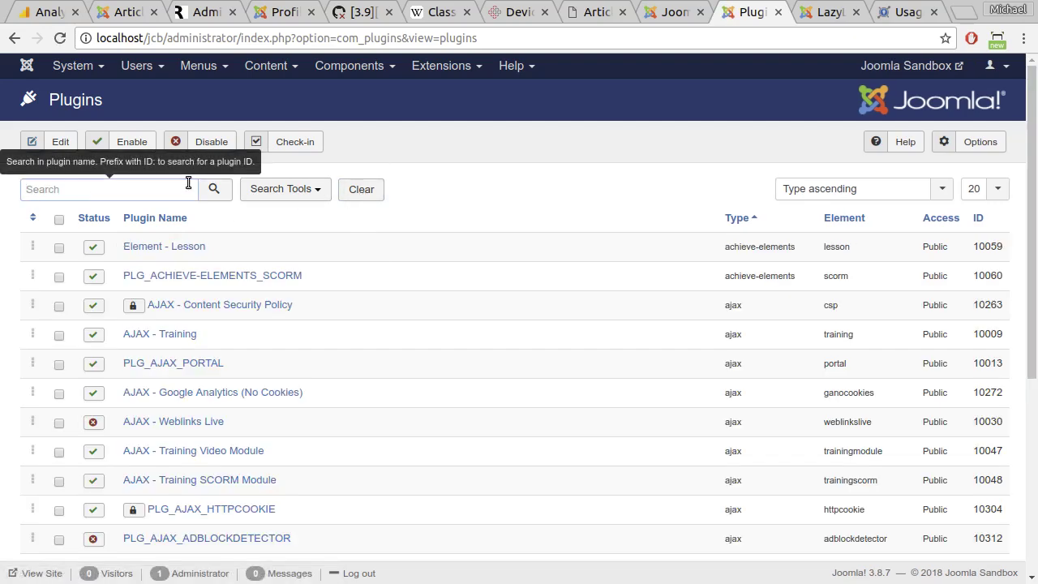
pyautogui.write('reactor')
pyautogui.press('Return')
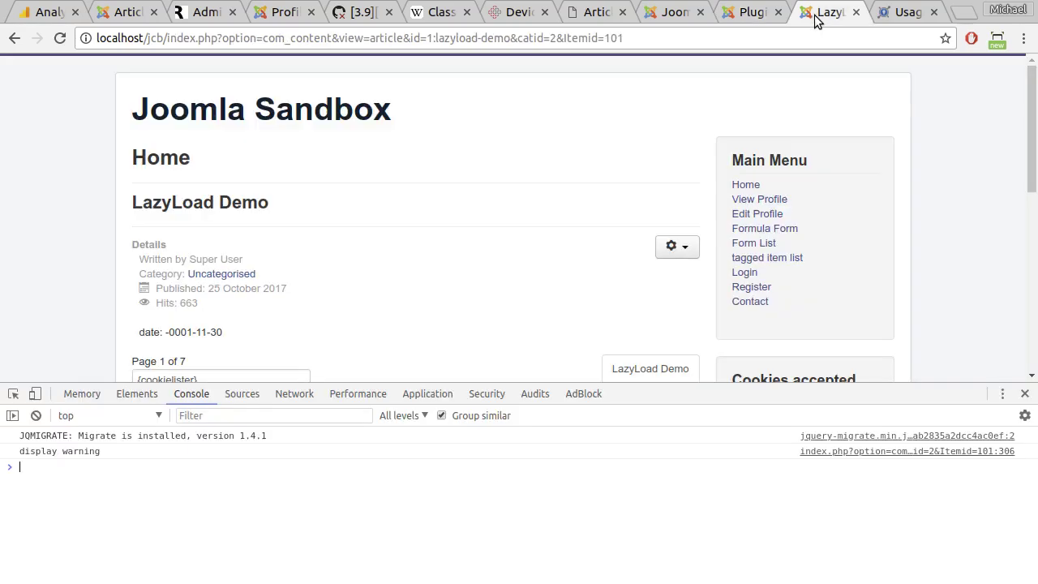
# - Load the Joomla Sandbox home page in the LazyLoad Demo tab and examine the ad blocker change and action messages in the console
pyautogui.click(822, 14)
pyautogui.click(232, 109)
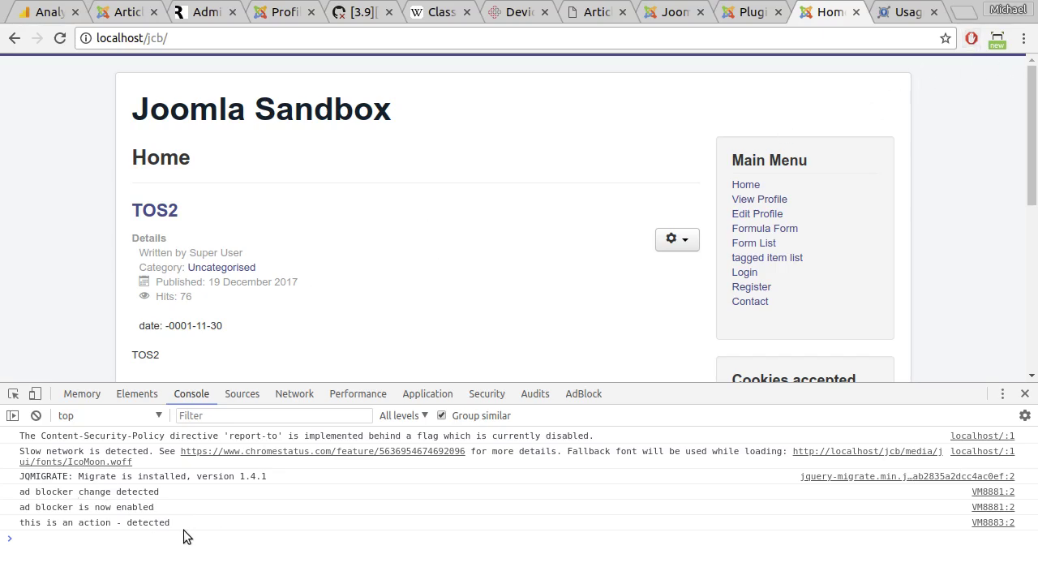
pyautogui.moveTo(171, 495); pyautogui.dragTo(36, 494)
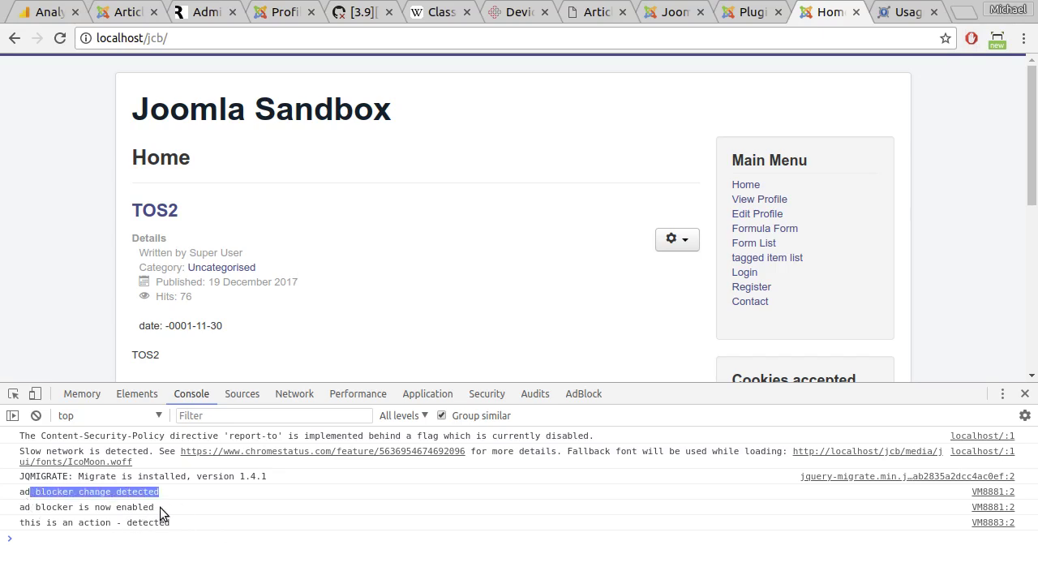
pyautogui.moveTo(160, 507); pyautogui.dragTo(8, 513)
pyautogui.moveTo(179, 524); pyautogui.dragTo(88, 524)
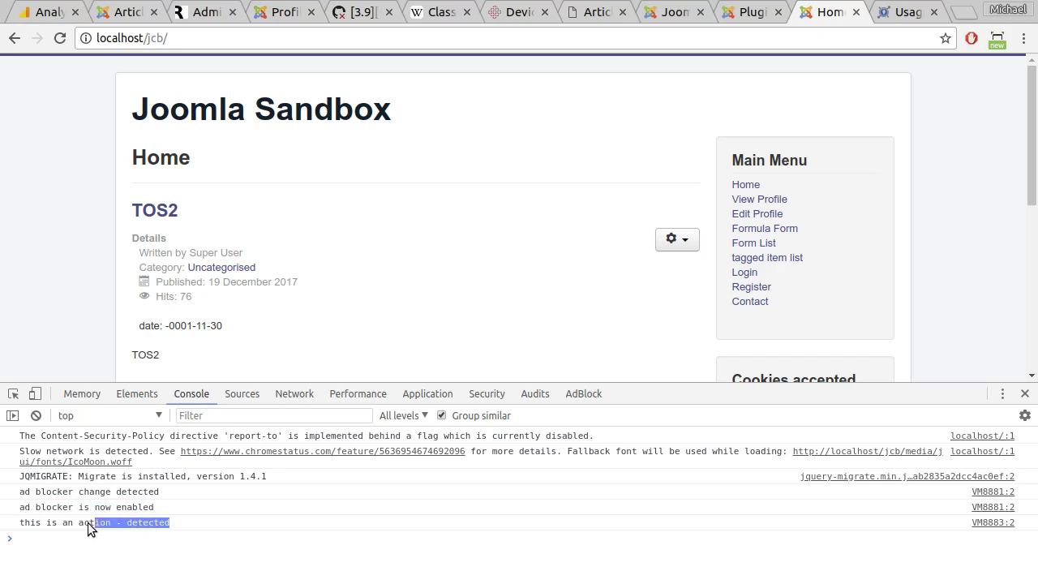
pyautogui.moveTo(22, 528); pyautogui.dragTo(16, 533)
pyautogui.moveTo(159, 507); pyautogui.dragTo(22, 493)
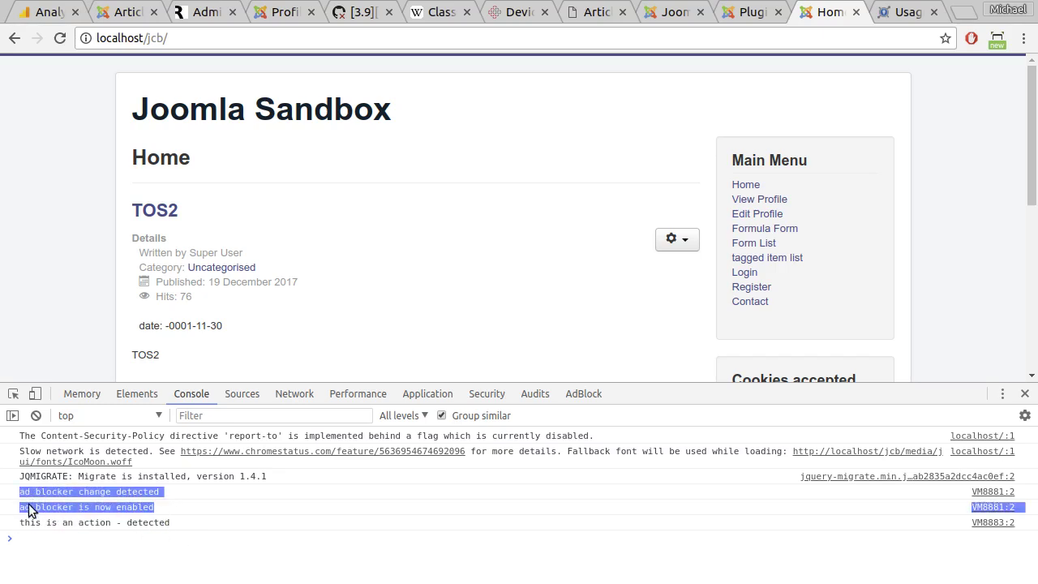
pyautogui.moveTo(110, 522); pyautogui.dragTo(98, 522)
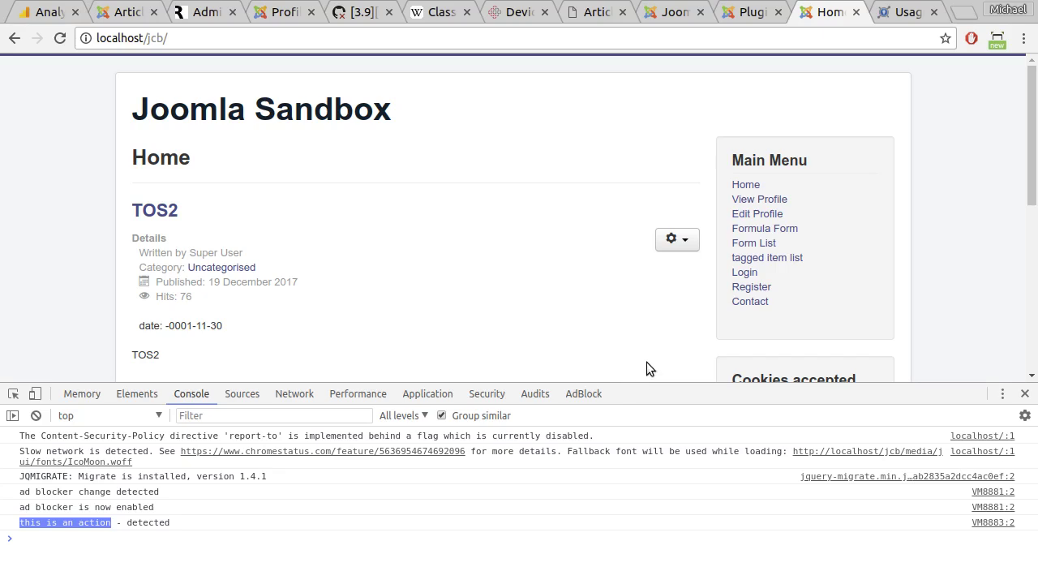
# - Reload the home page and examine the display warning and action messages logged in the console
pyautogui.click(59, 38)
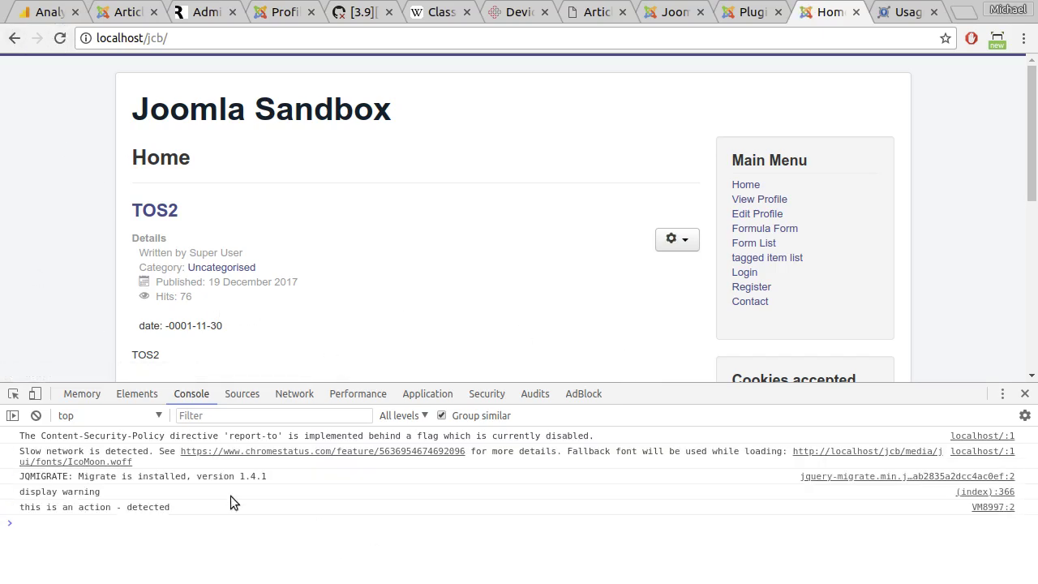
pyautogui.moveTo(174, 506); pyautogui.dragTo(18, 490)
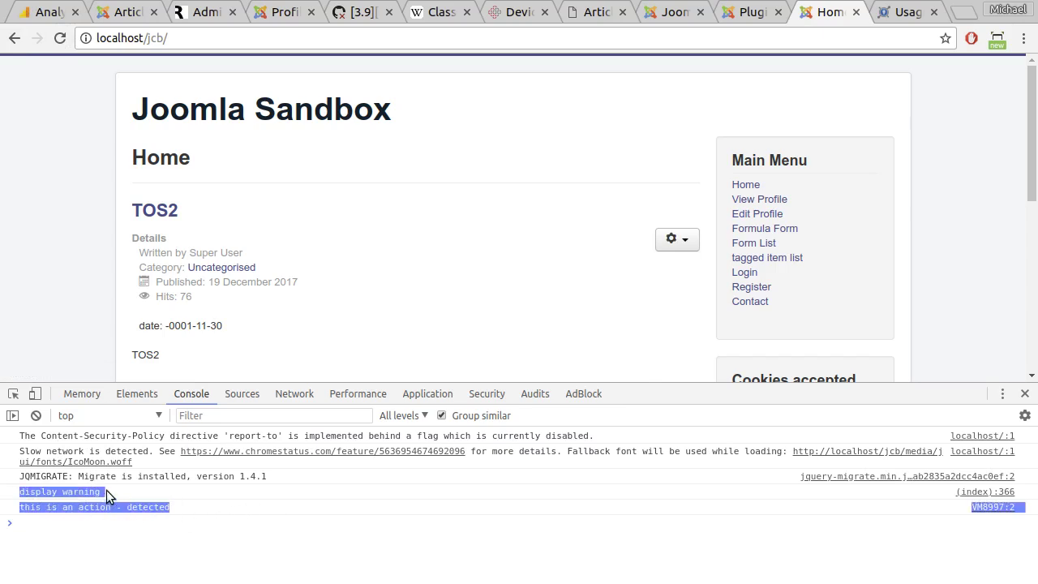
pyautogui.click(204, 509)
pyautogui.moveTo(129, 507); pyautogui.dragTo(18, 507)
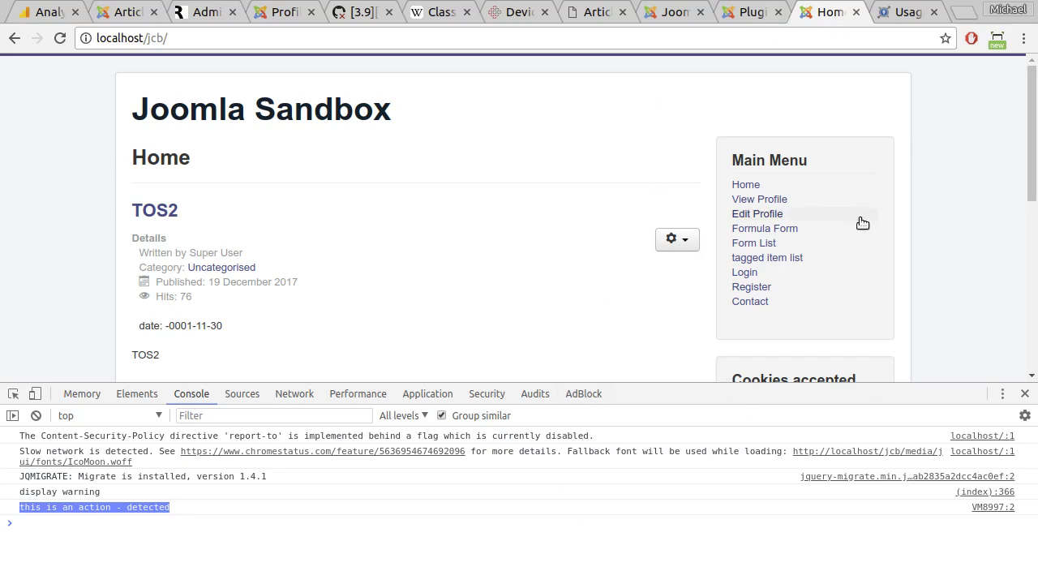
# - Return to the Joomla plugin list, search for headtag and open the System - Headtag plugin's settings
pyautogui.click(747, 11)
pyautogui.doubleClick(42, 189)
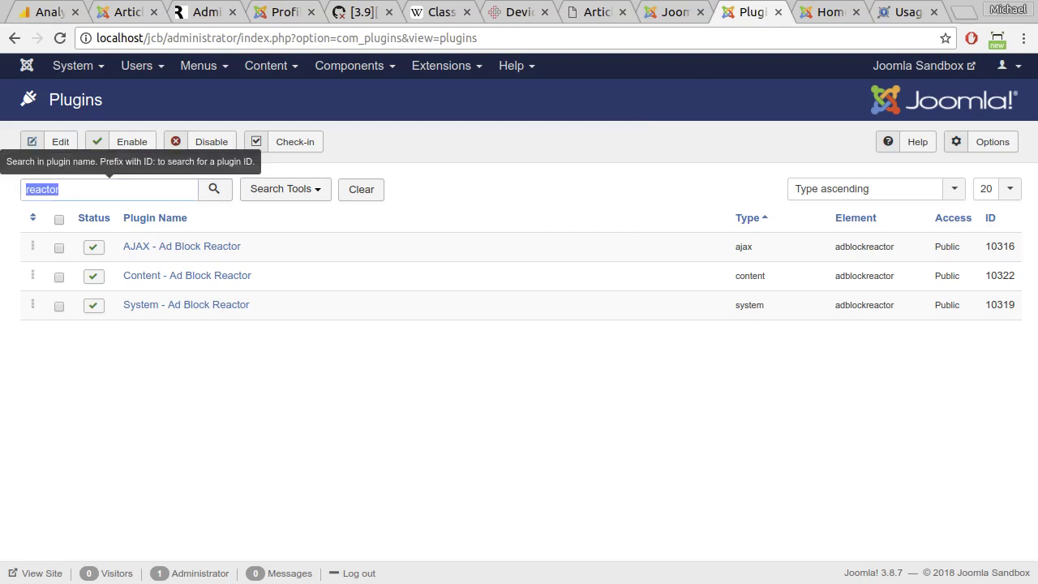
pyautogui.write('heade')
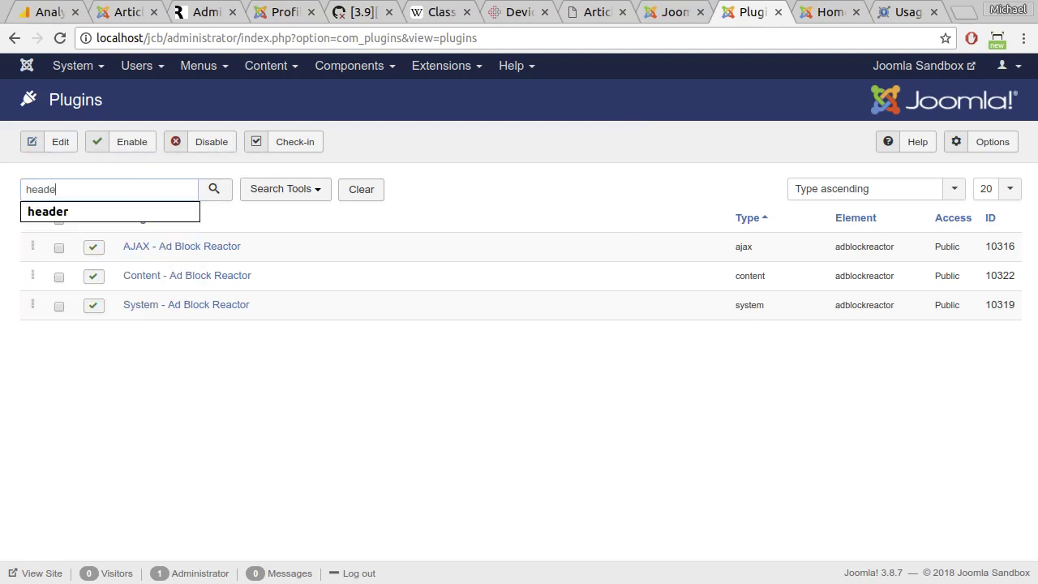
pyautogui.press('BackSpace')
pyautogui.write('tag')
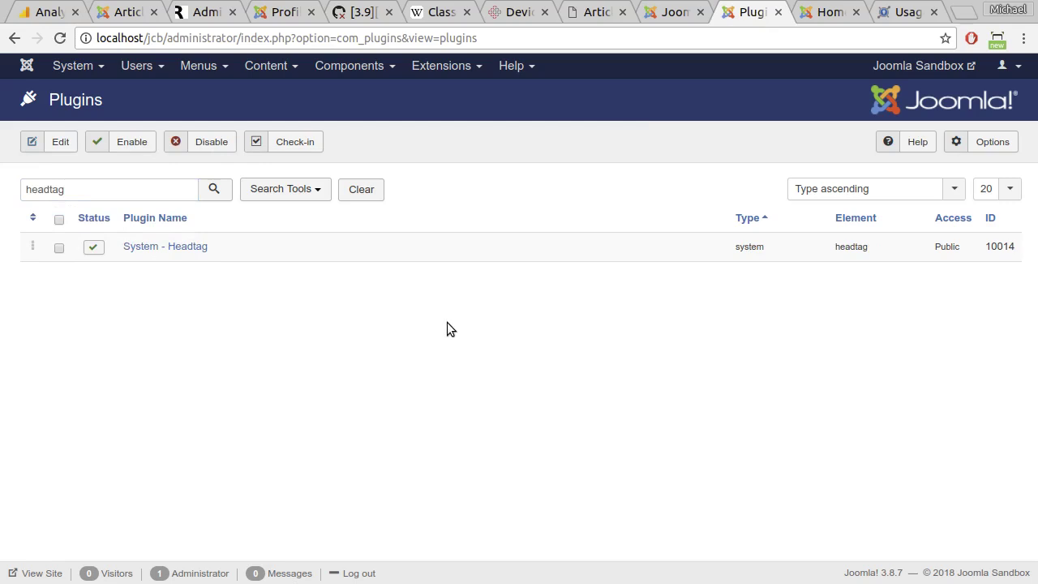
pyautogui.click(146, 246)
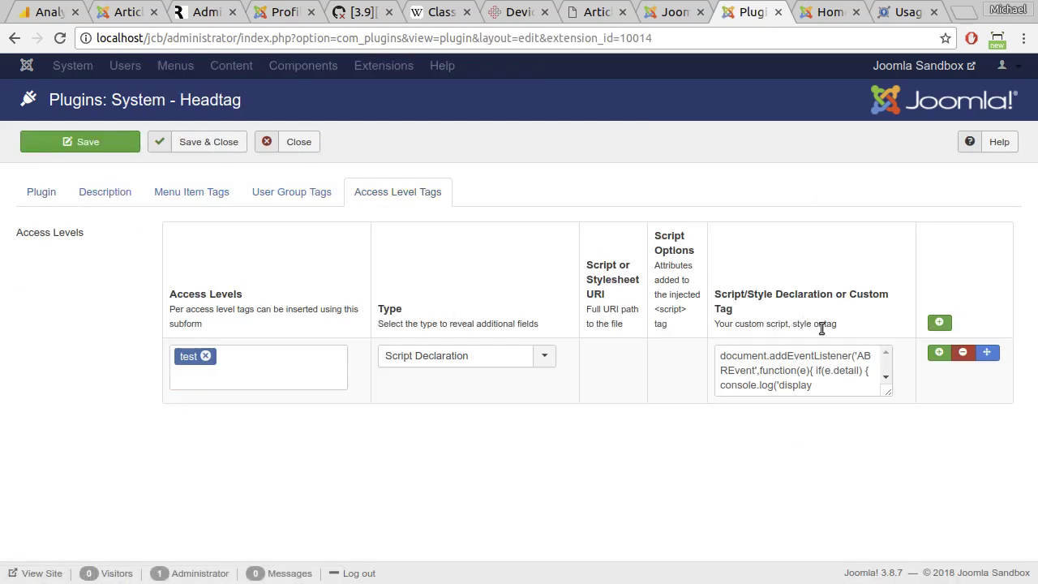
# - Enlarge the script declaration field and examine its ABREvent listener, e.detail condition and console.log call, closing the plugin without saving
pyautogui.moveTo(888, 392); pyautogui.dragTo(995, 490)
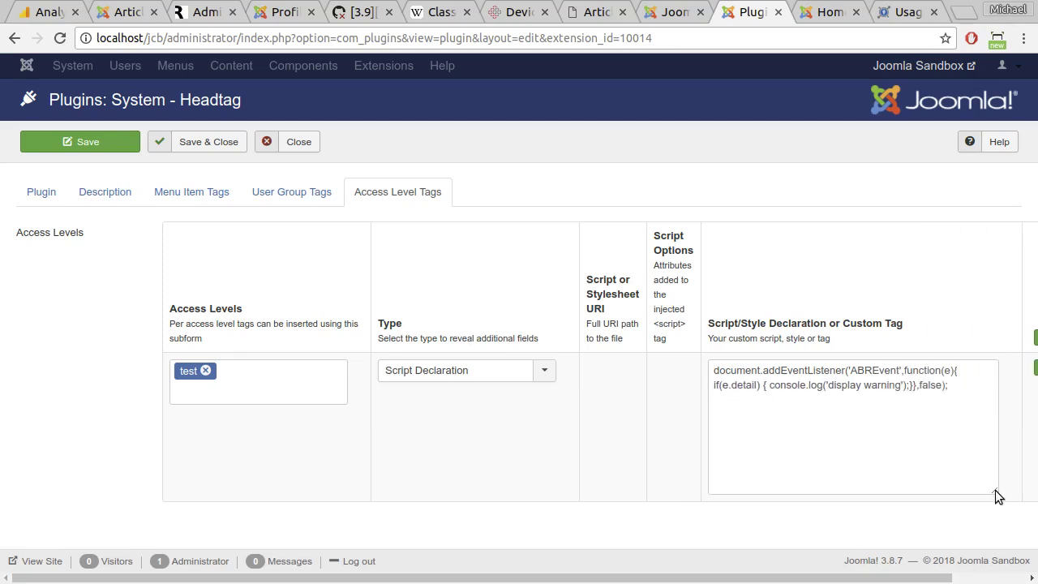
pyautogui.click(848, 371)
pyautogui.moveTo(848, 371); pyautogui.dragTo(899, 371)
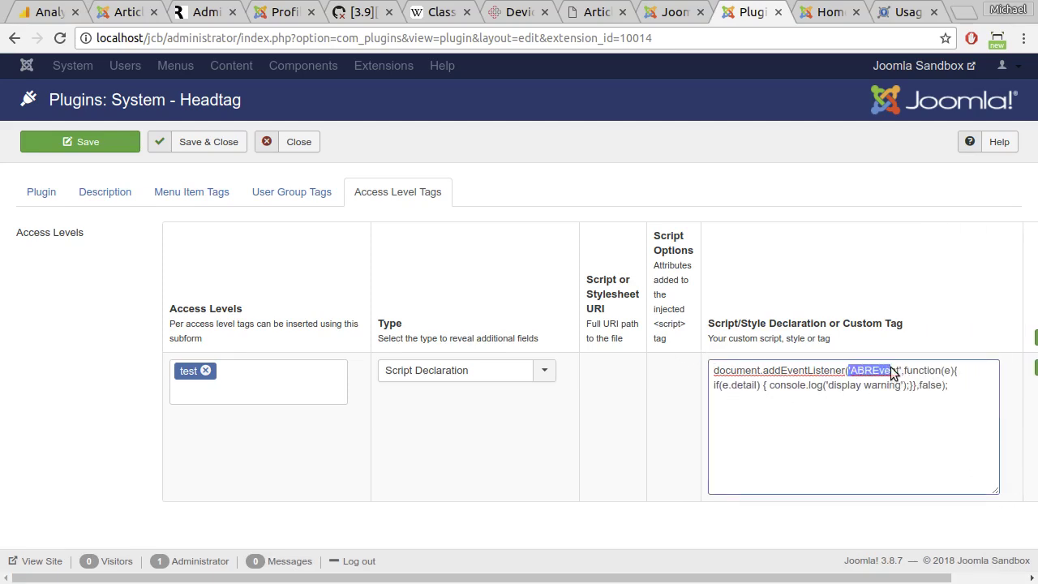
pyautogui.click(872, 370)
pyautogui.doubleClick(888, 370)
pyautogui.click(745, 395)
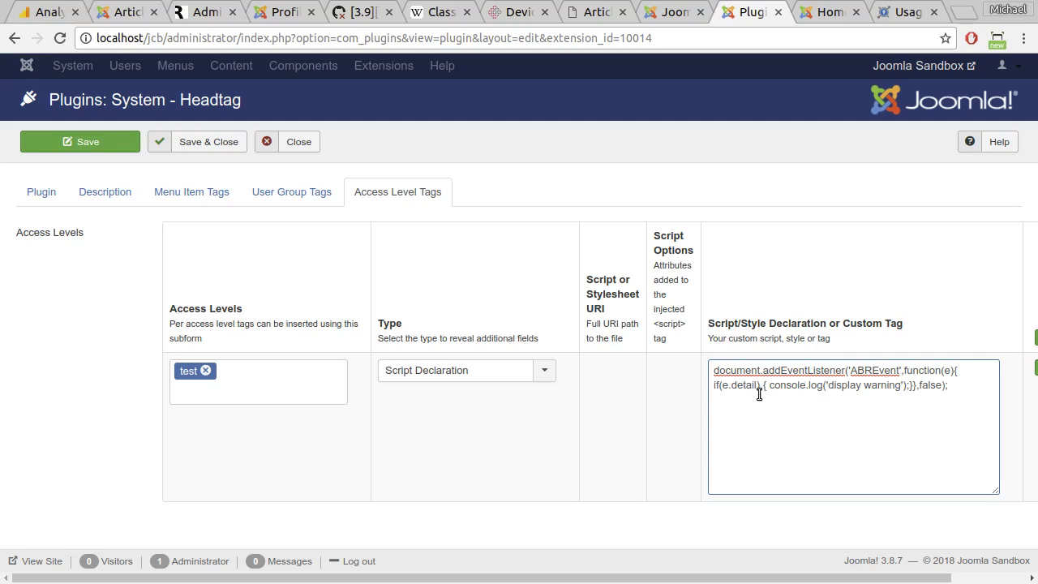
pyautogui.moveTo(758, 385); pyautogui.dragTo(721, 386)
pyautogui.click(753, 413)
pyautogui.moveTo(770, 385); pyautogui.dragTo(910, 386)
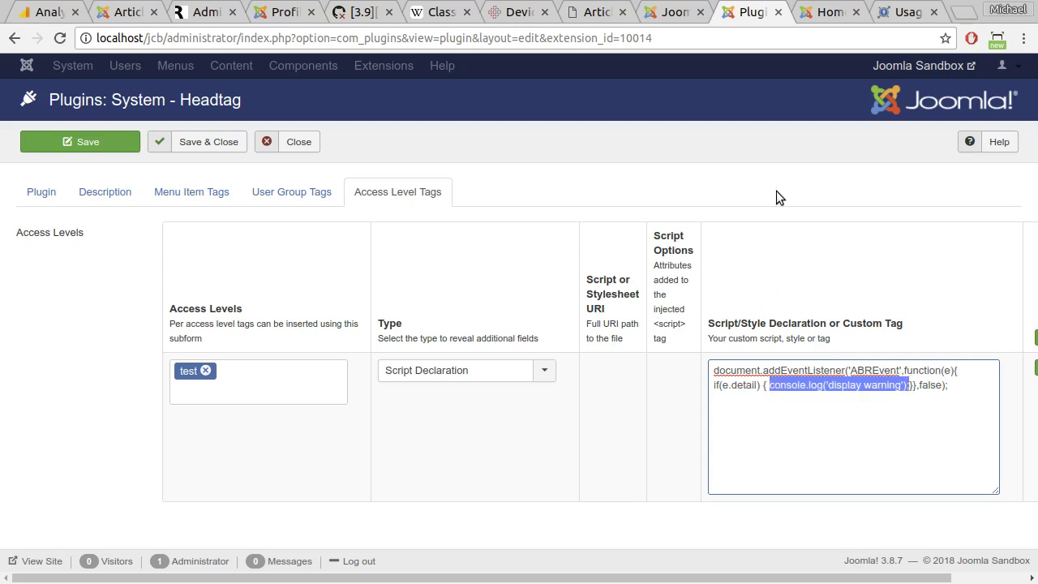
pyautogui.click(302, 145)
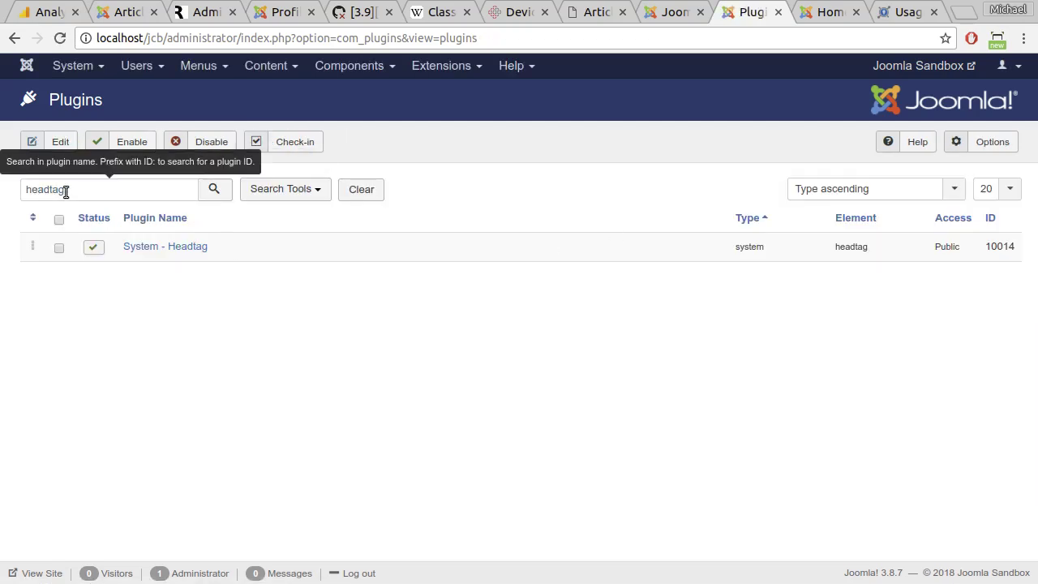
# - Filter the plugin list by reactor and switch back to the site's home page with its console
pyautogui.doubleClick(64, 192)
pyautogui.write('reactor')
pyautogui.press('Return')
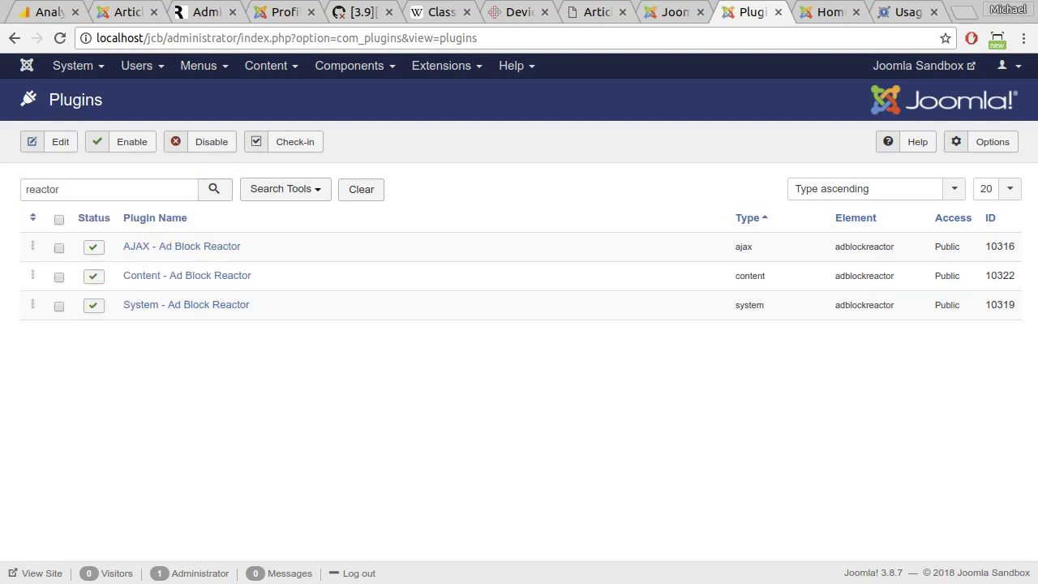
pyautogui.click(813, 14)
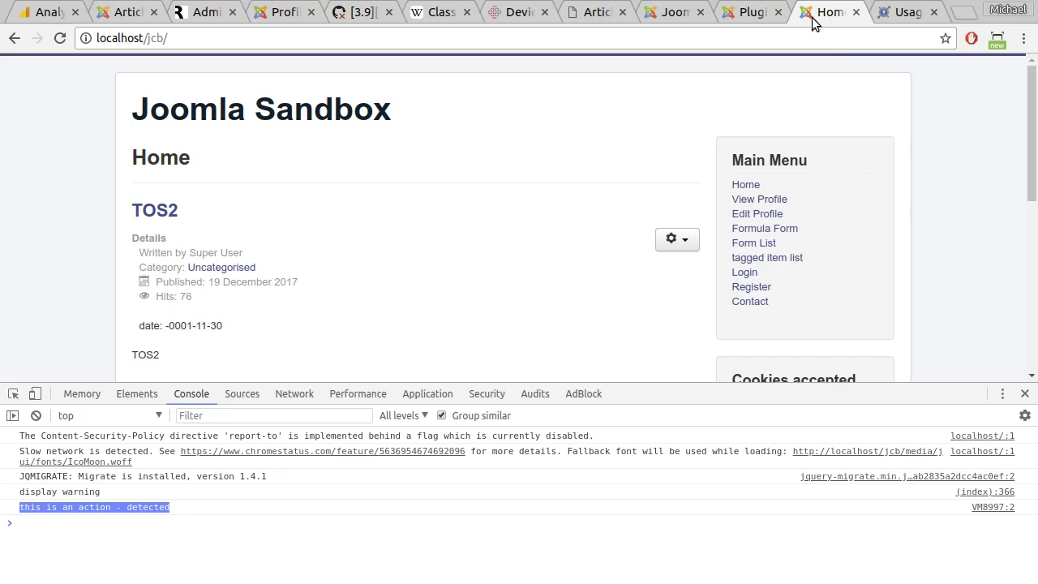
# - Review the logged detected action message, pause AdBlock on this site and reload the home page
pyautogui.click(170, 523)
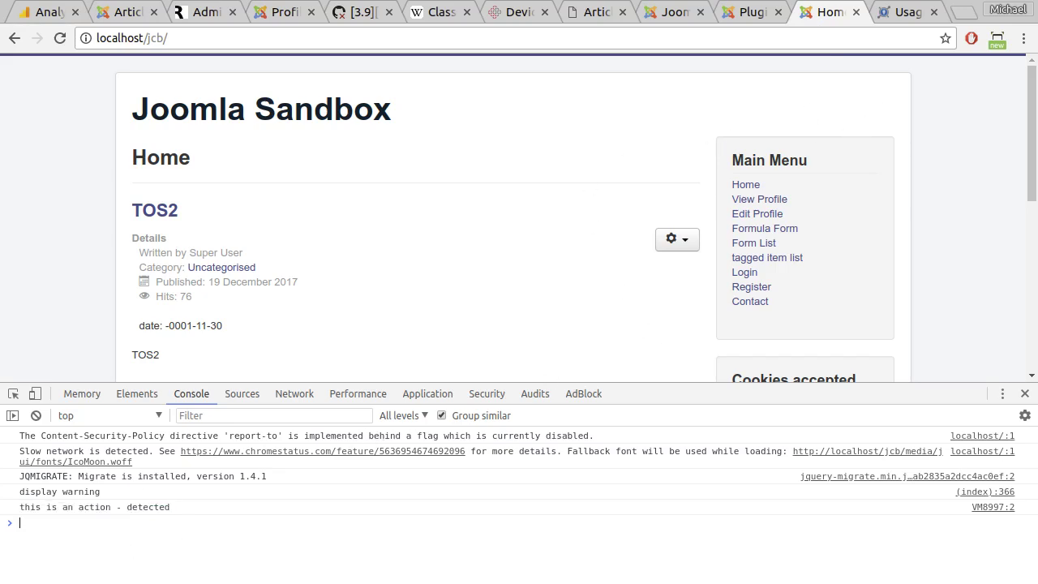
pyautogui.moveTo(170, 506); pyautogui.dragTo(19, 509)
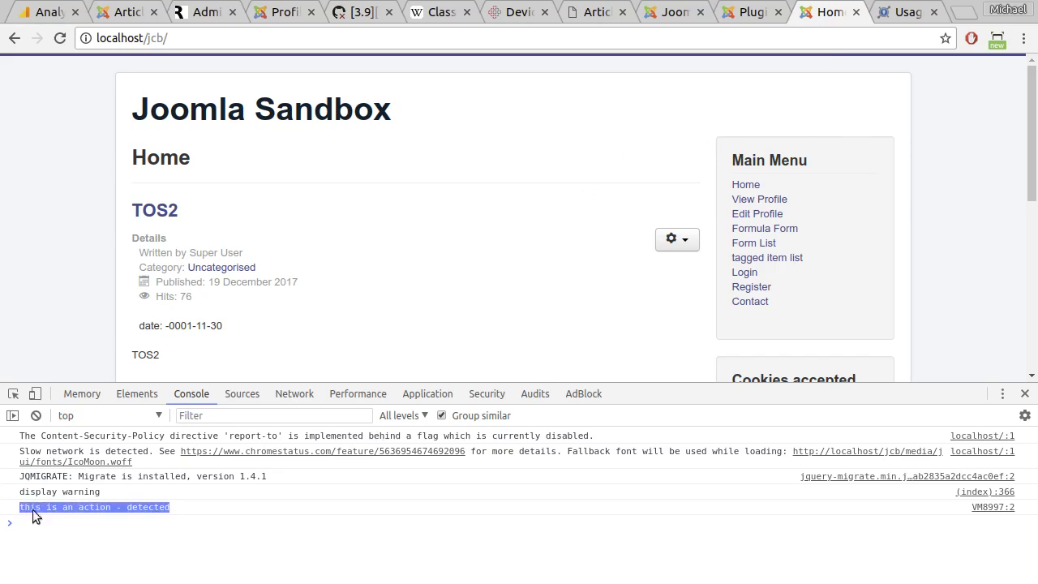
pyautogui.click(972, 38)
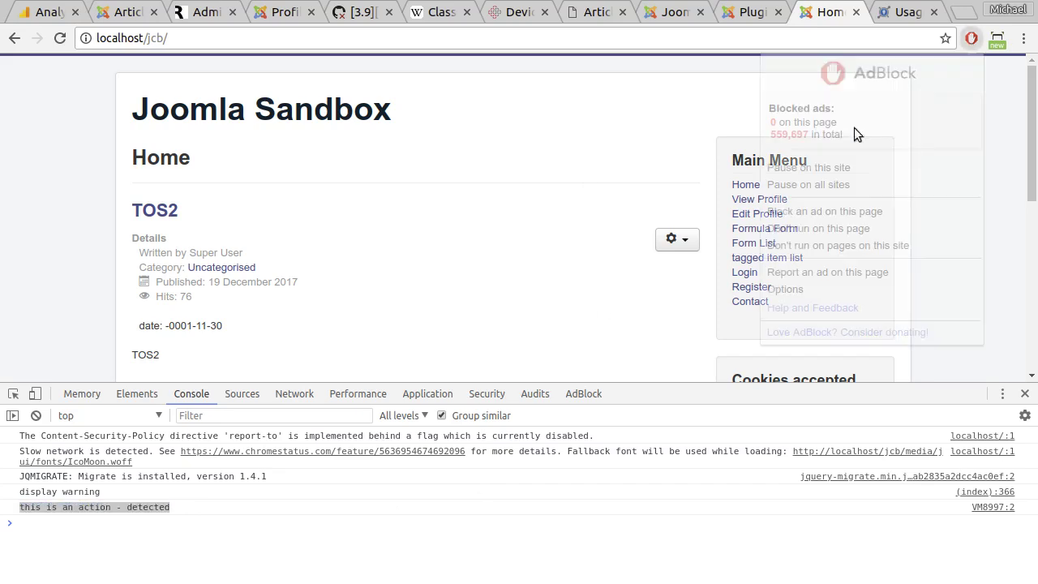
pyautogui.click(815, 170)
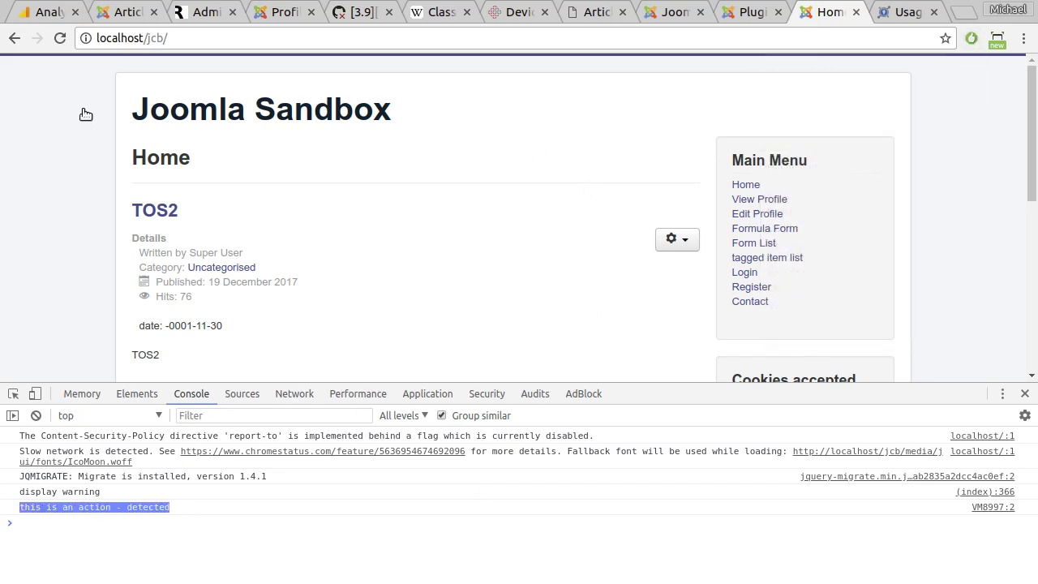
pyautogui.click(59, 38)
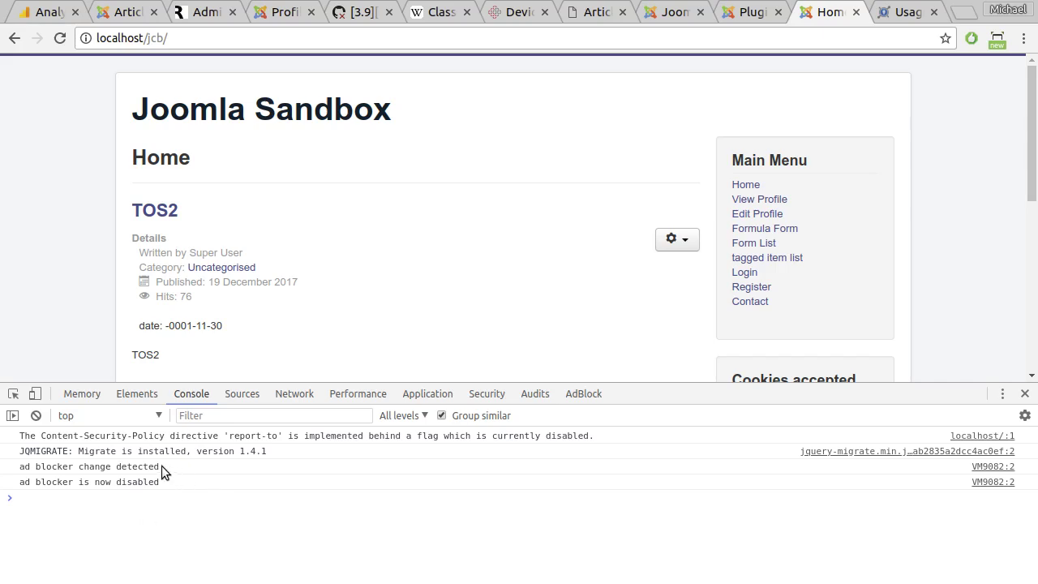
# - Examine the ad blocker change and disabled messages logged in the console
pyautogui.moveTo(158, 467); pyautogui.dragTo(18, 468)
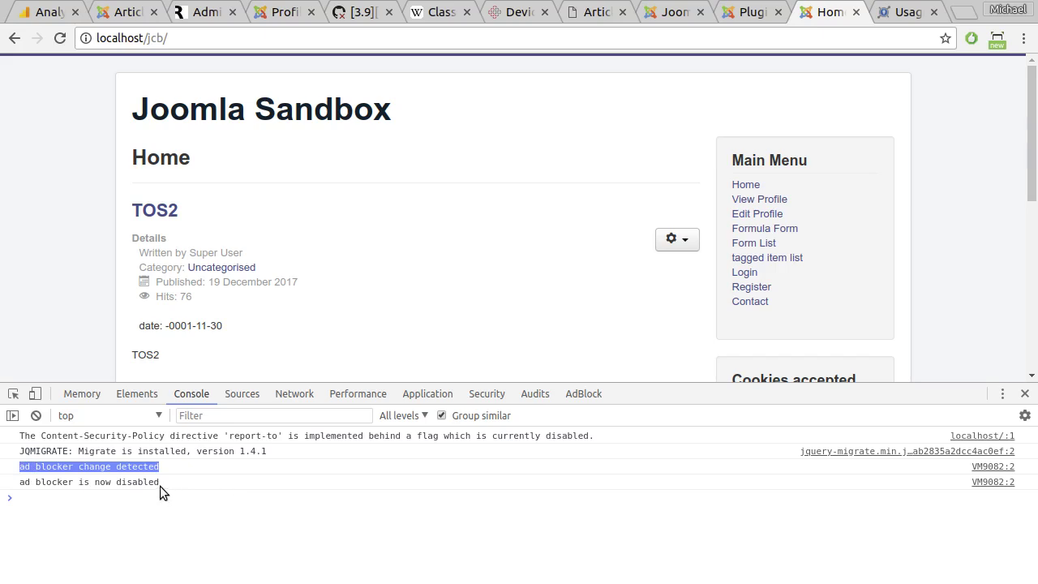
pyautogui.moveTo(162, 483); pyautogui.dragTo(89, 483)
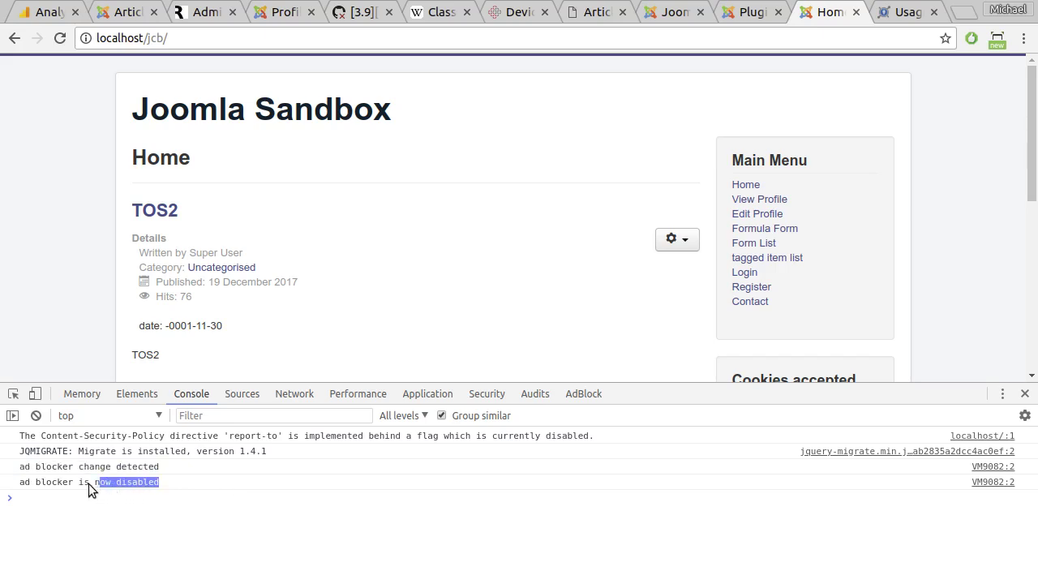
pyautogui.click(223, 556)
# - Examine the module text below the home page footer that is meant only for users who have blocked ads
pyautogui.scroll(-8, 386, 250)
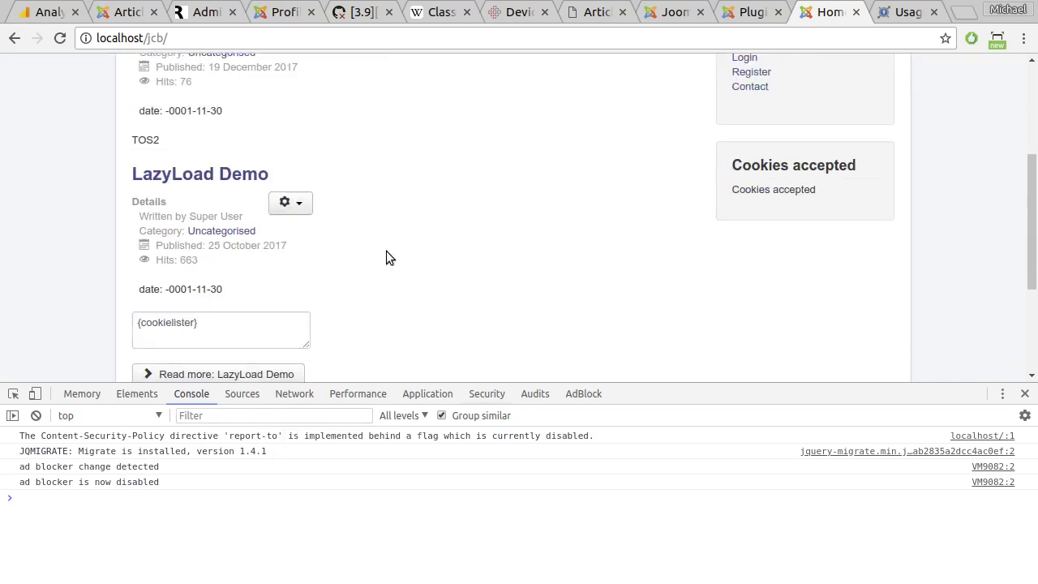
pyautogui.scroll(1, 382, 252)
pyautogui.scroll(-1, 382, 251)
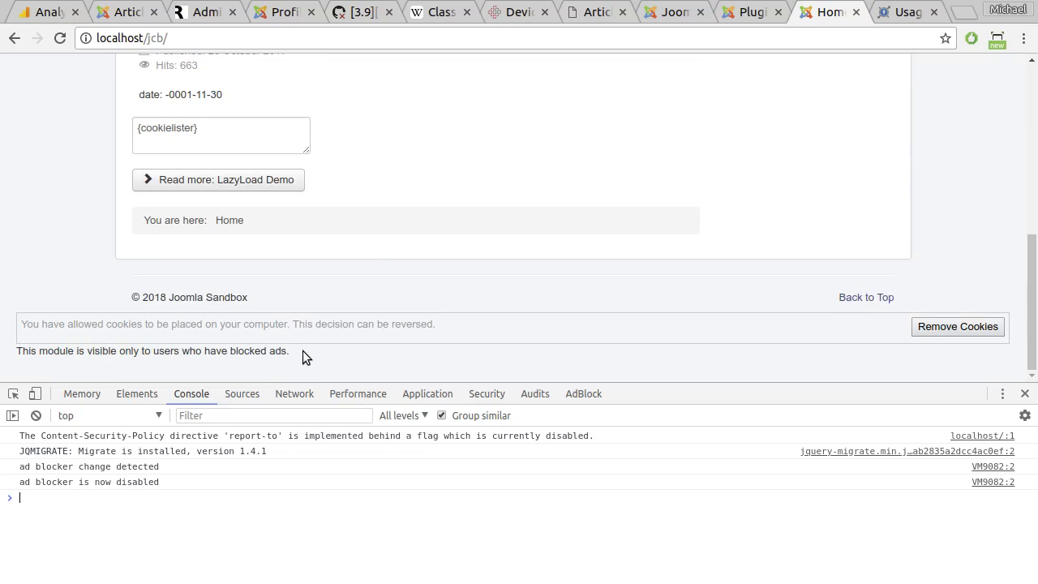
pyautogui.moveTo(302, 351); pyautogui.dragTo(115, 339)
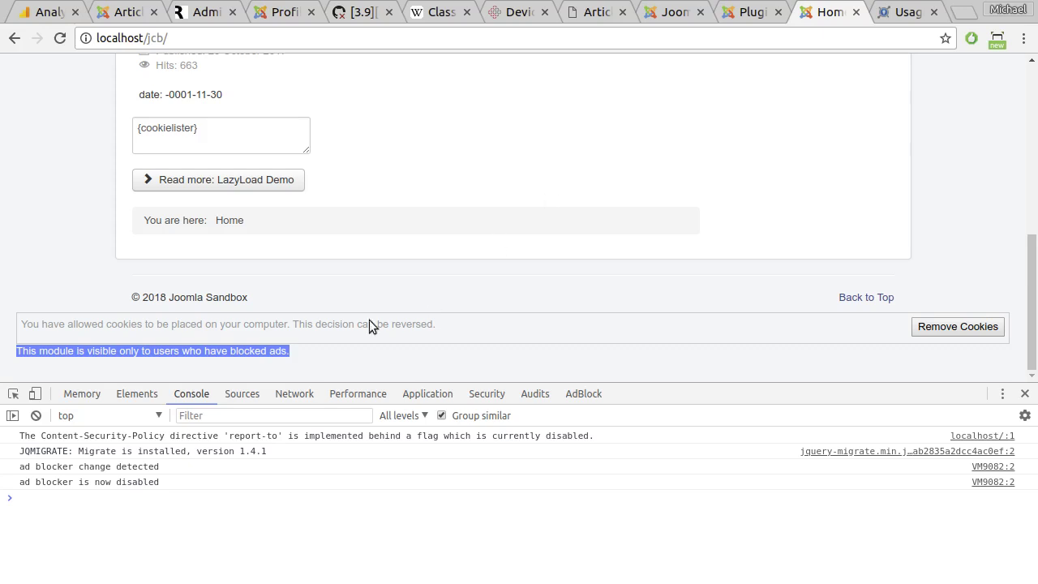
pyautogui.moveTo(321, 354); pyautogui.dragTo(14, 354)
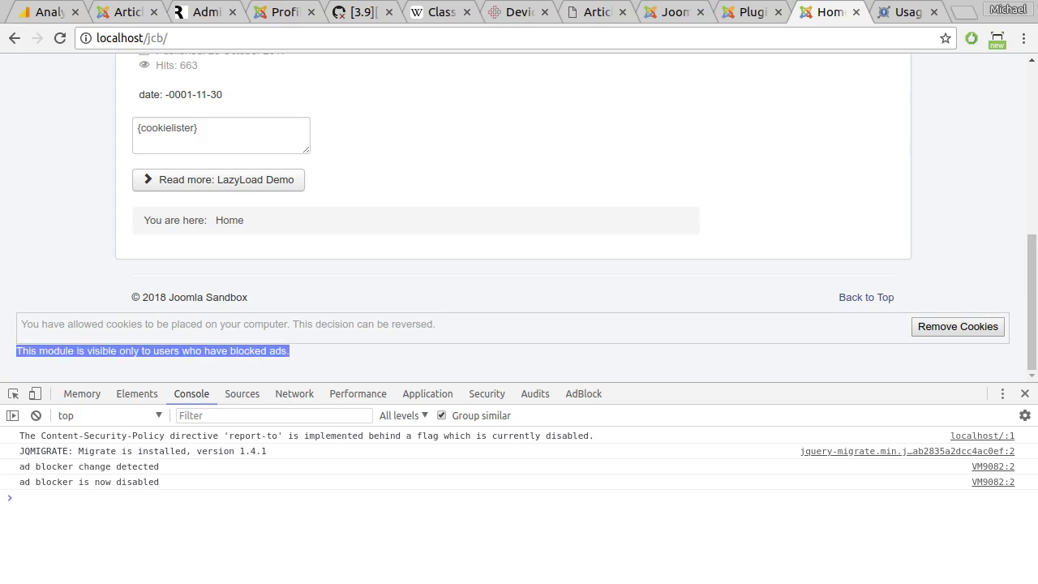
pyautogui.click(339, 358)
pyautogui.tripleClick(172, 356)
pyautogui.click(345, 364)
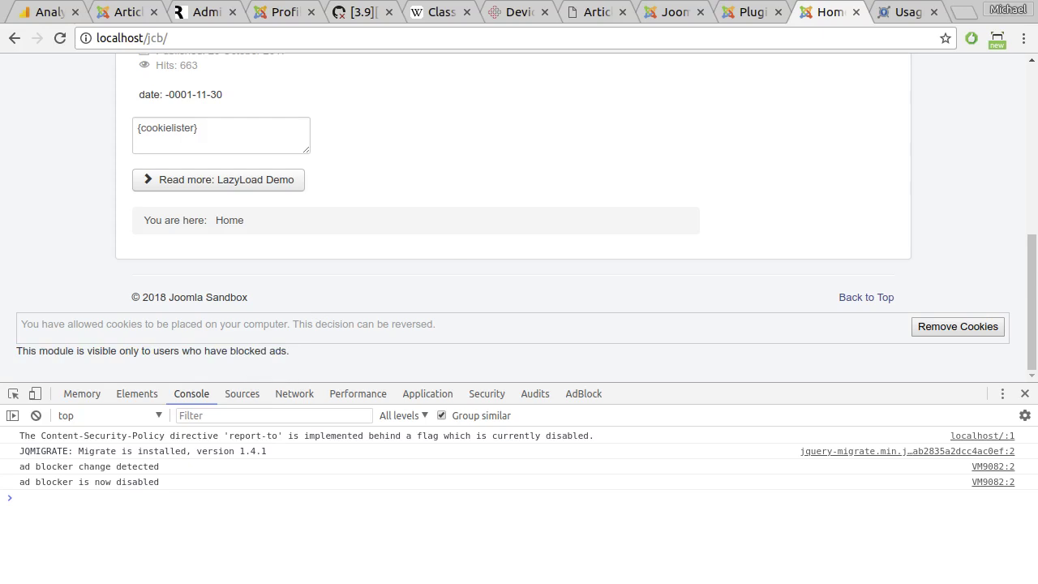
# - Reload the home page twice with AdBlock paused to recheck the footer module and the console output
pyautogui.click(60, 39)
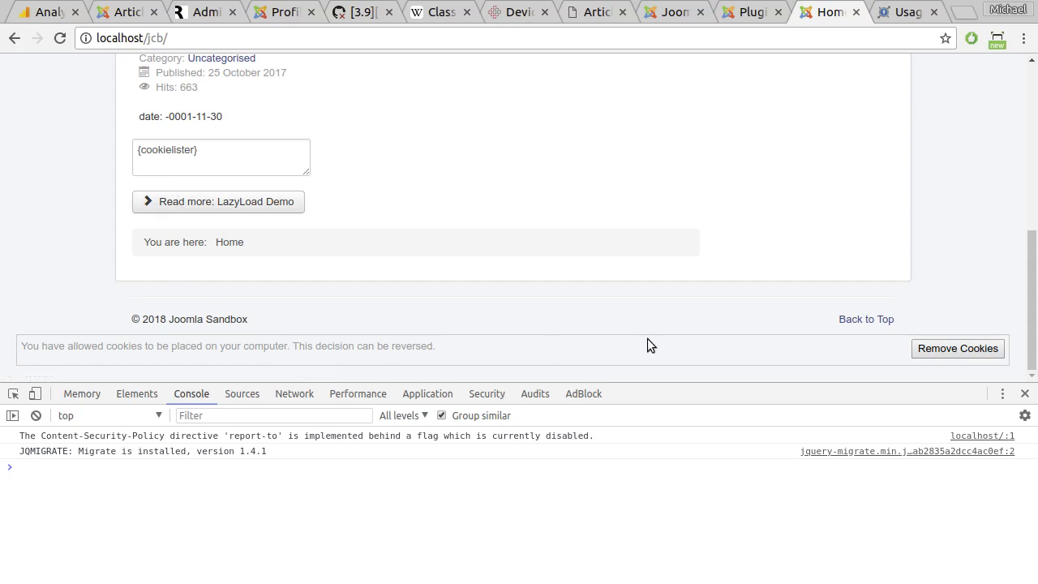
pyautogui.press('F5')
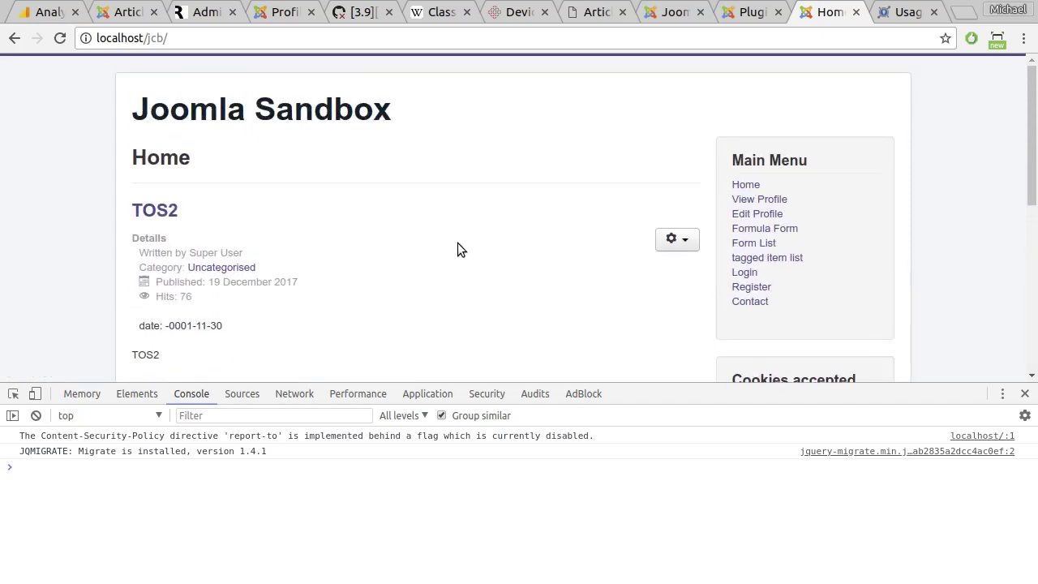